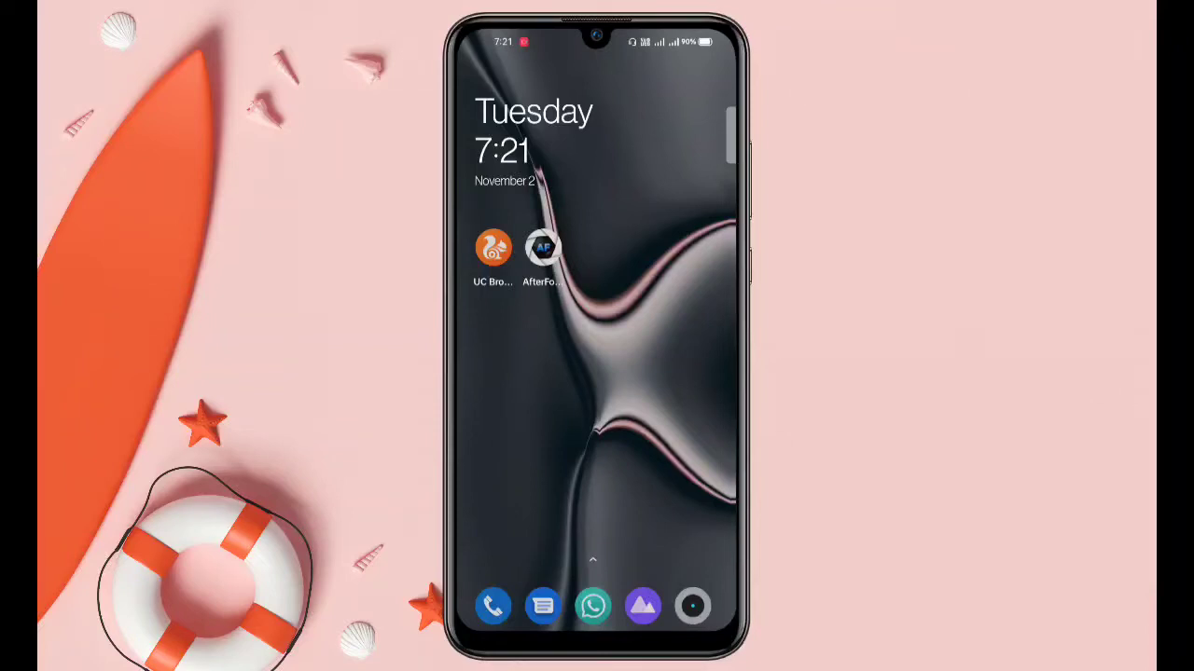
Step: Open the man-with-dog photo in Gallery and zoom in on the man's face
left_click(643, 606)
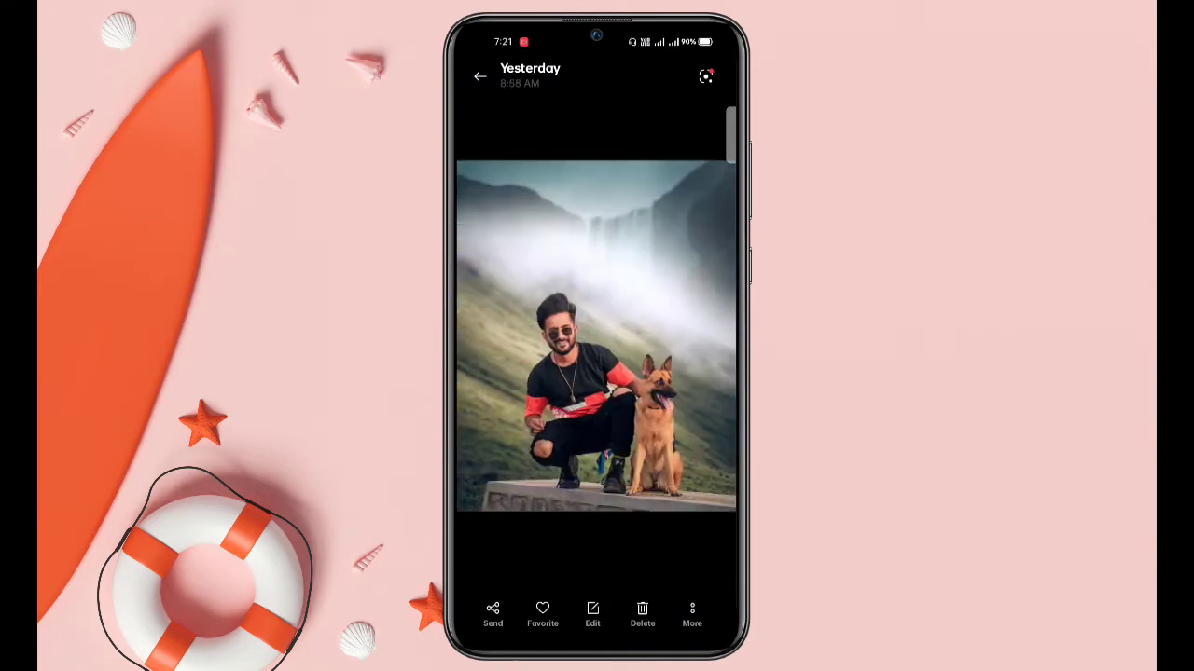
double_click(657, 195)
scroll(671, 291, "up", 5)
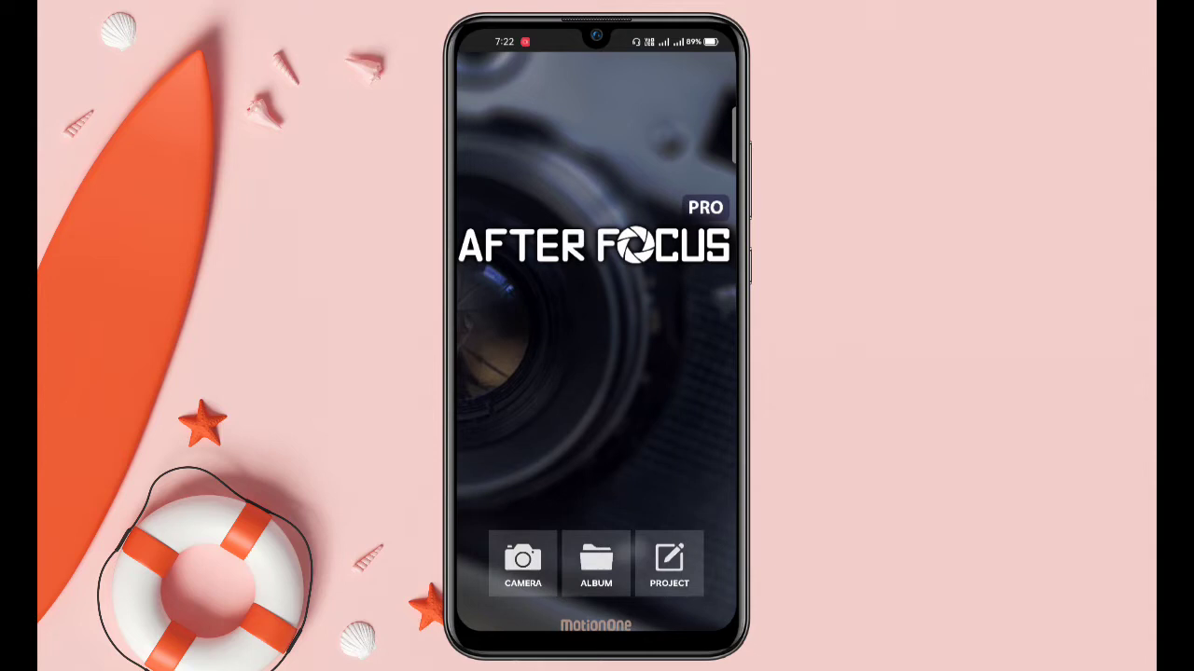
Step: Pick the man-with-dog photo from the Download album to load it into the editor
left_click(596, 564)
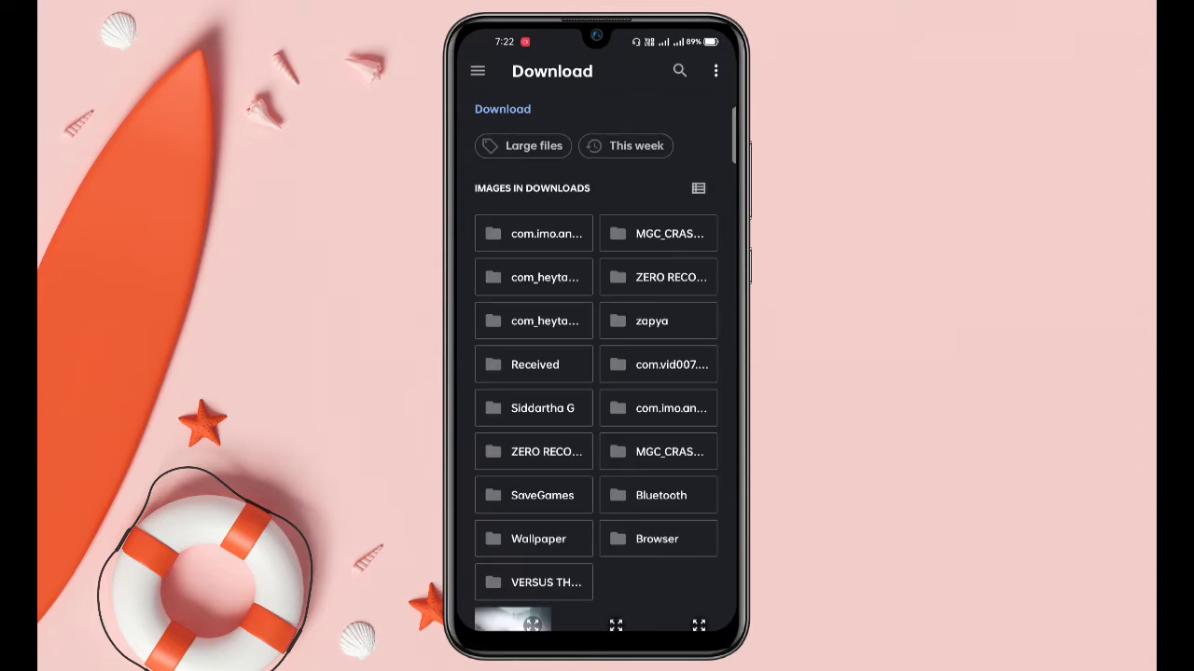
scroll(596, 359, "down", 3)
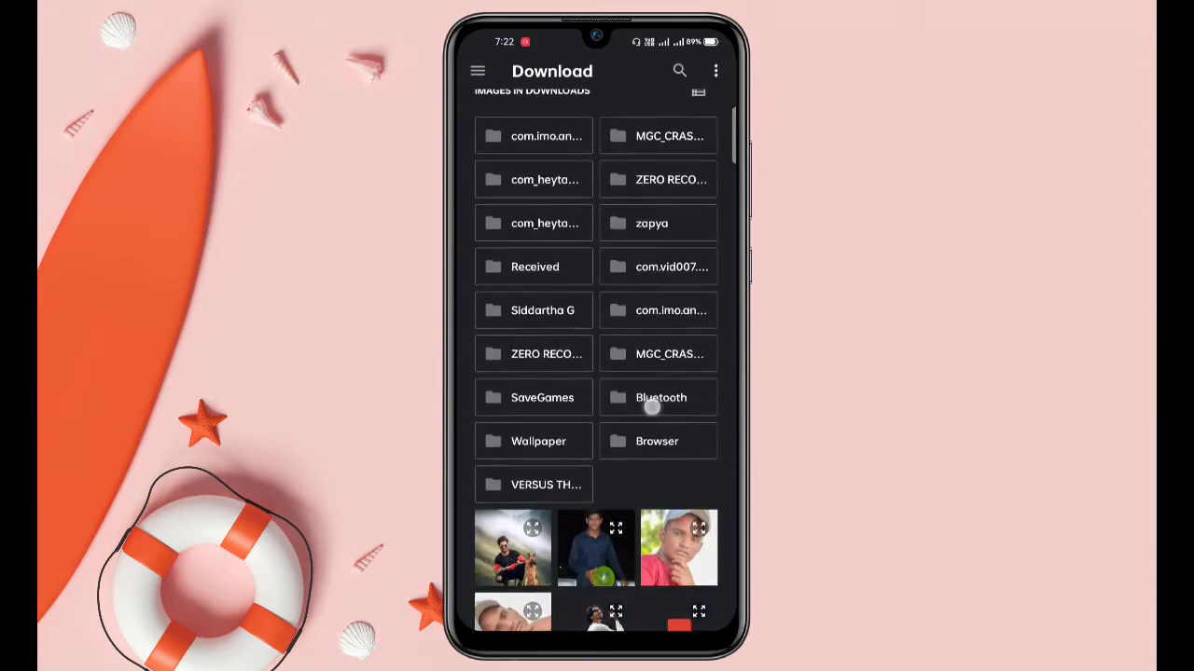
left_click(511, 460)
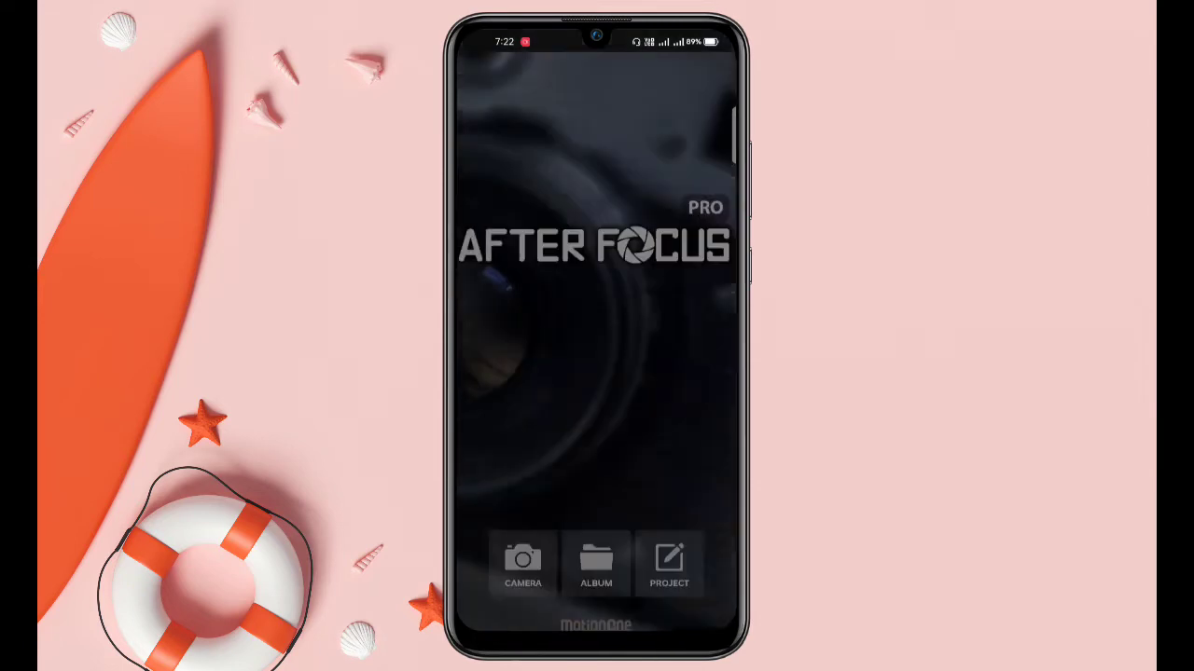
Step: Paint manual focus strokes over the man's face and near his ear
left_click(663, 285)
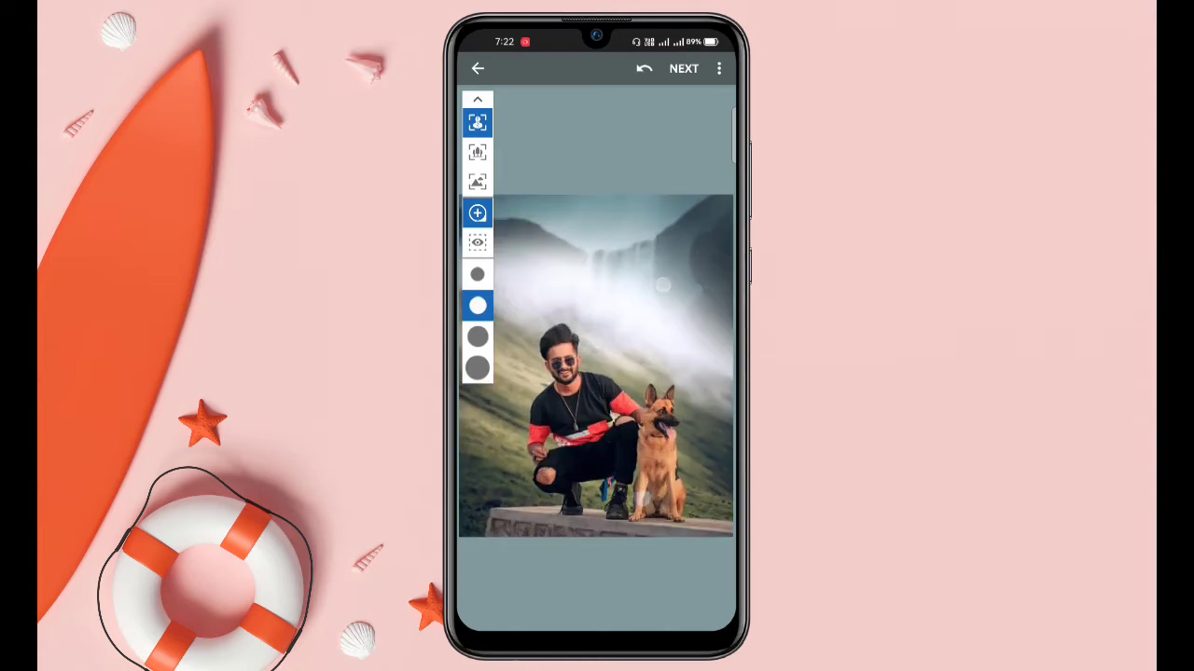
scroll(597, 354, "up", 5)
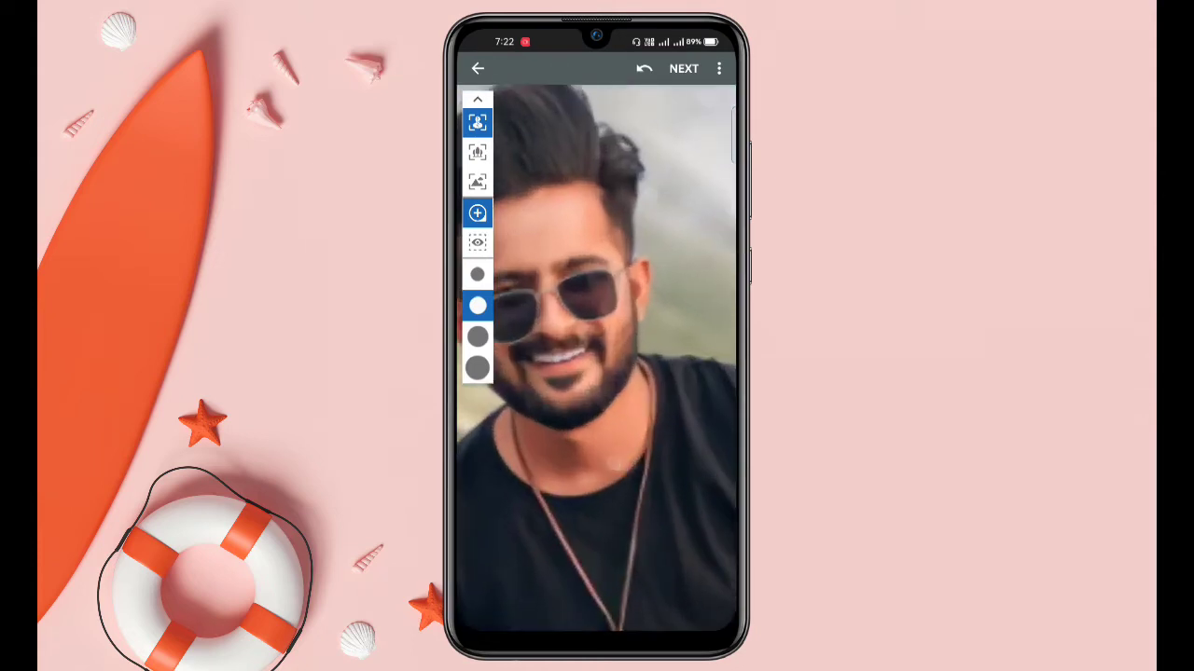
left_click_drag(588, 245, 606, 371)
scroll(597, 280, "up", 3)
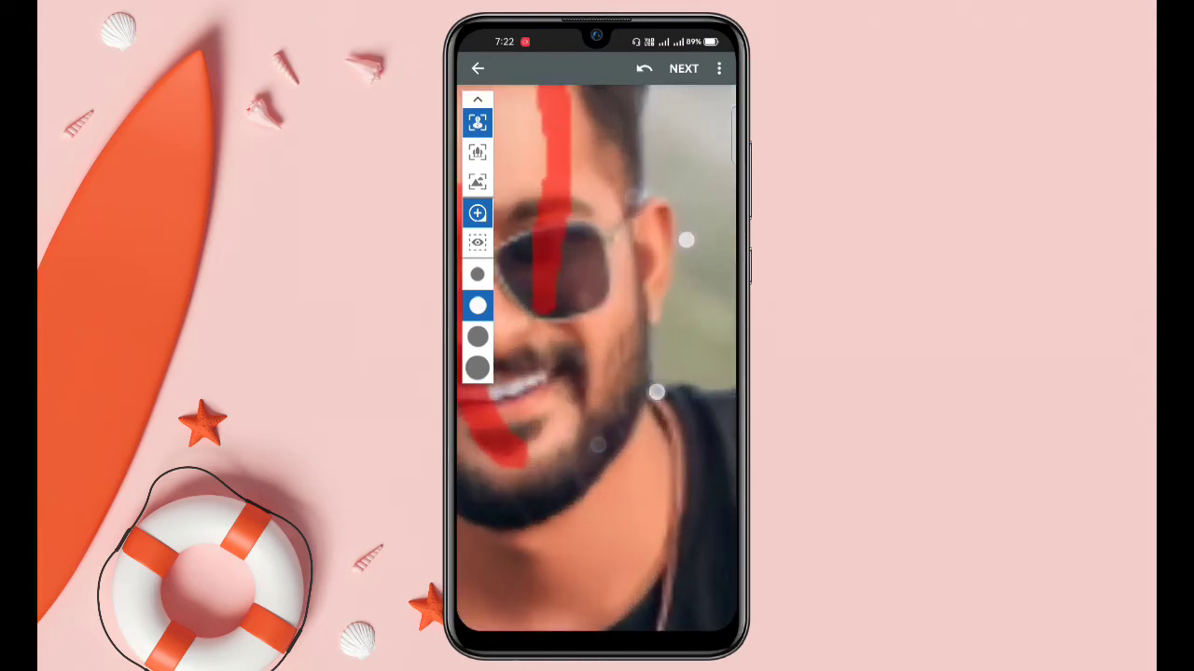
left_click_drag(664, 247, 656, 289)
Step: Choose To Smart mode from the editor's three-dot menu
scroll(597, 354, "down", 3)
scroll(596, 354, "down", 3)
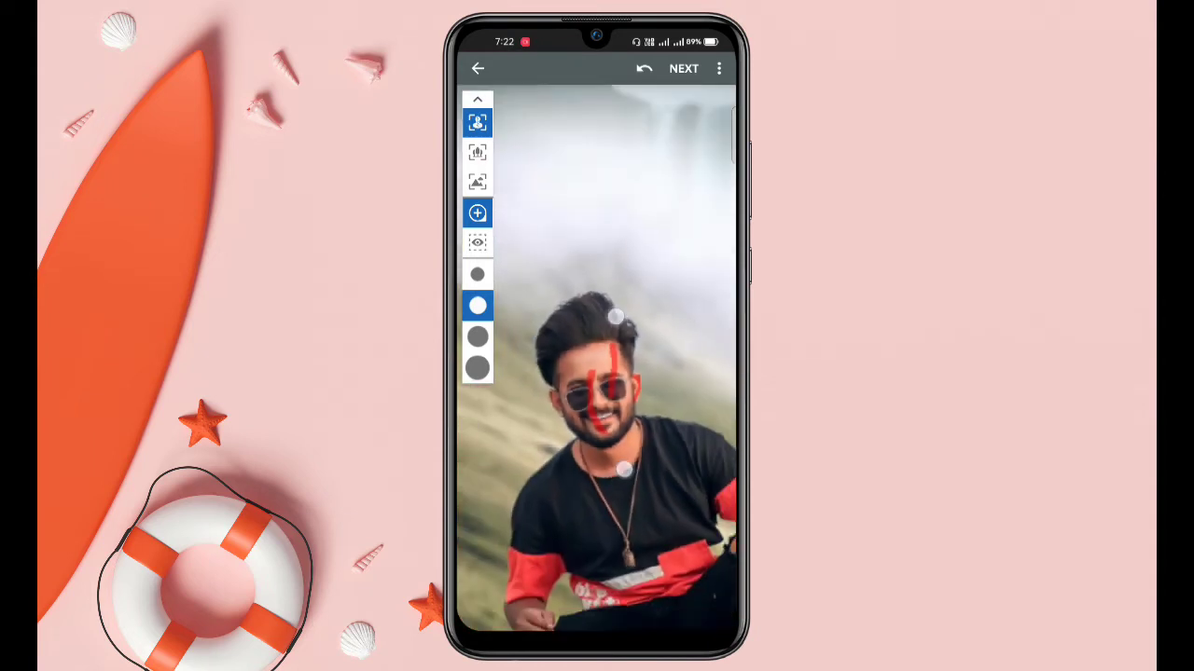
scroll(597, 354, "down", 2)
scroll(597, 354, "down", 1)
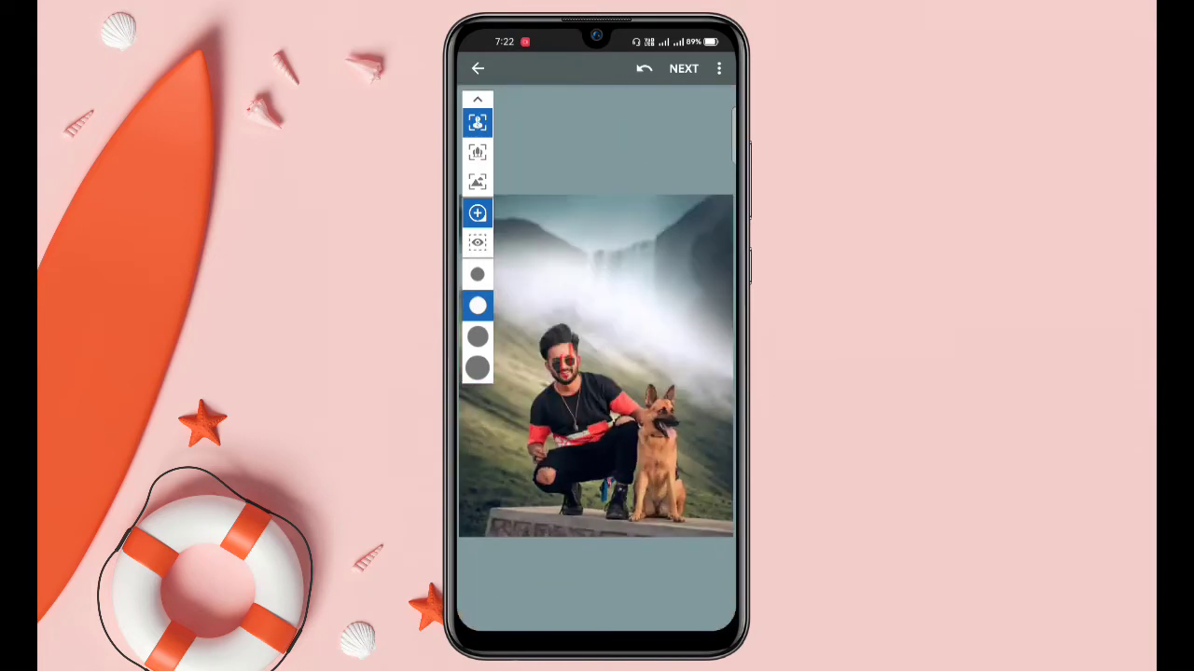
left_click(719, 68)
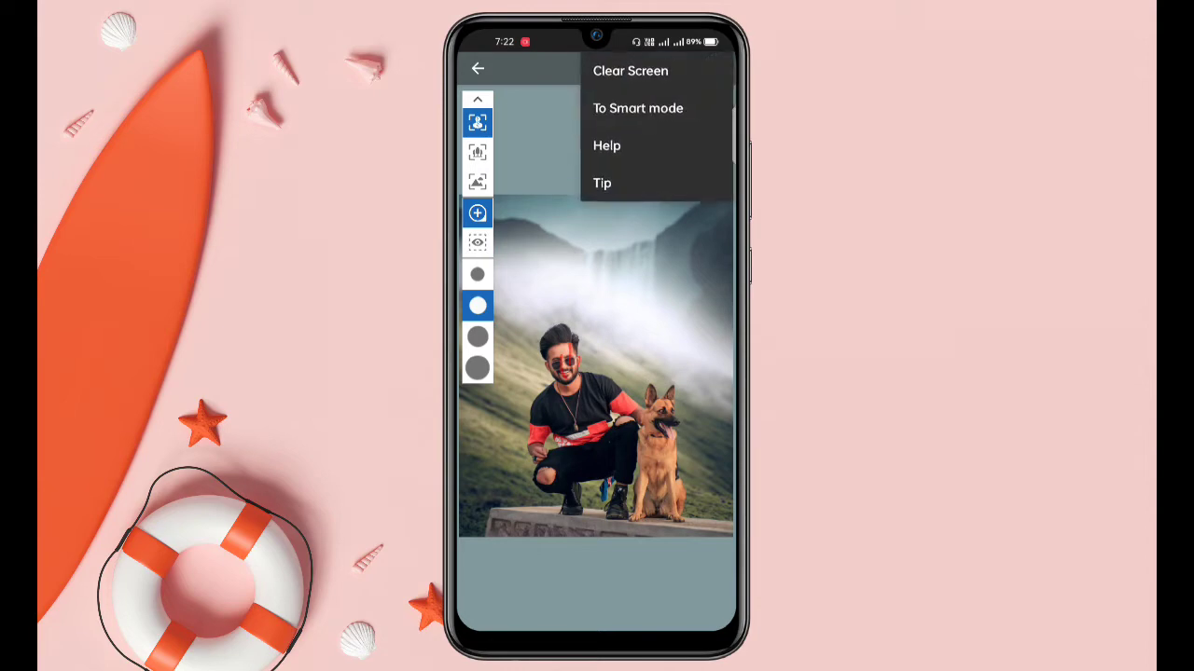
left_click(638, 108)
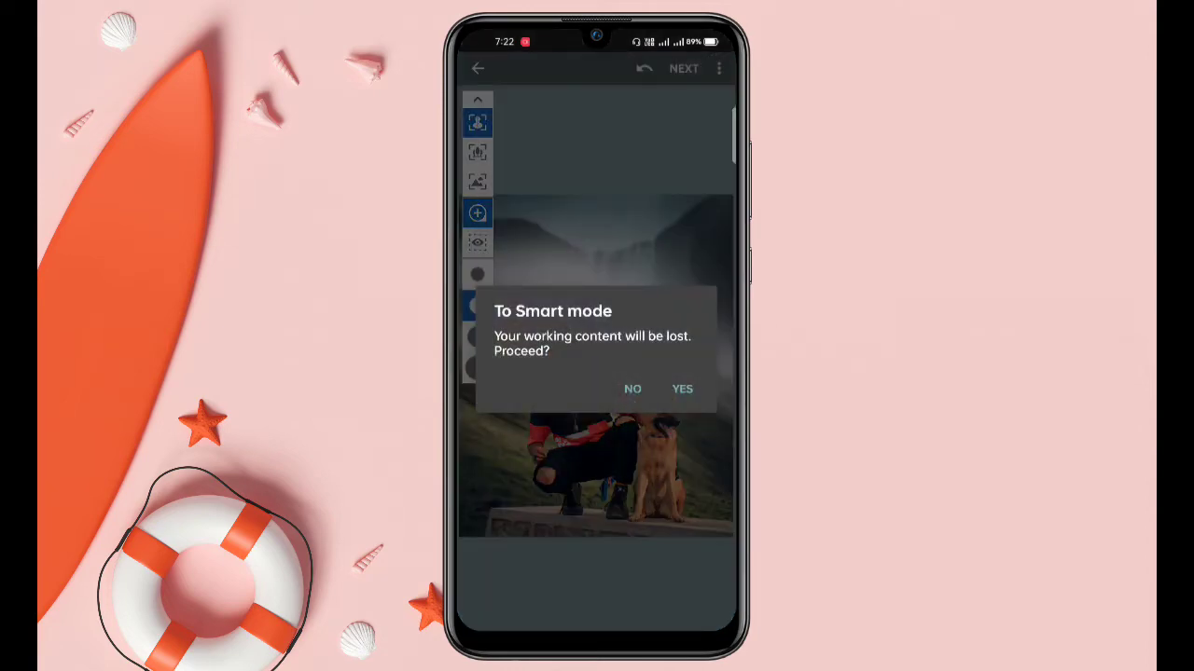
Step: Confirm Smart mode and draw one foreground stroke from the man's head to his legs
left_click(682, 389)
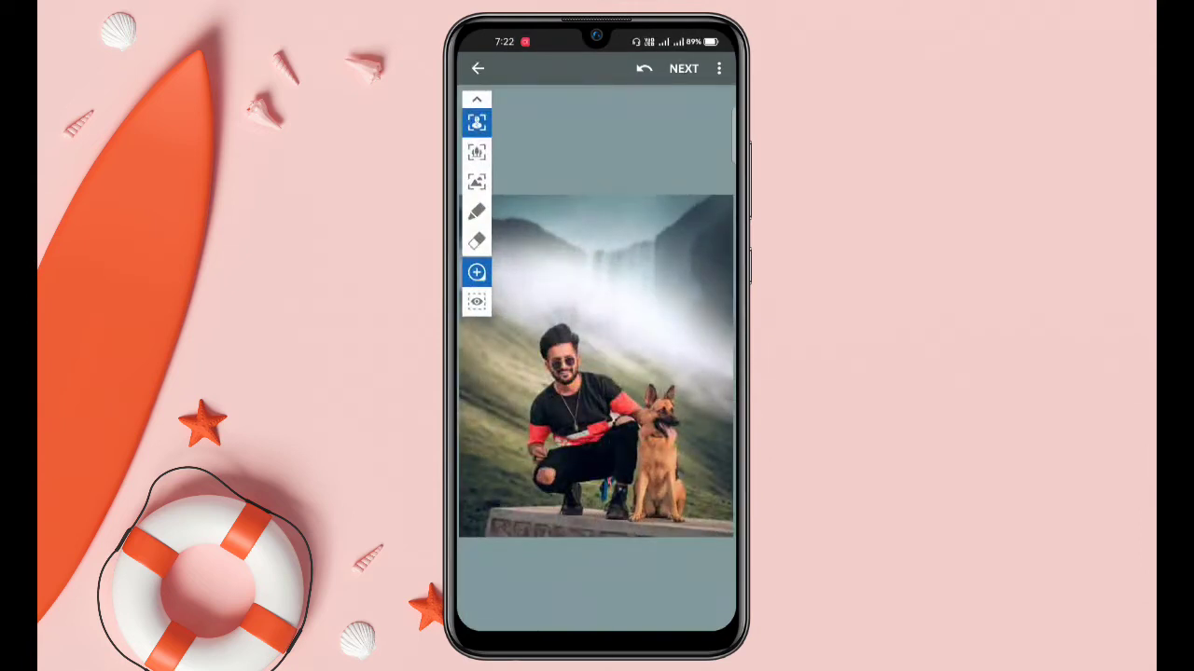
scroll(606, 364, "up", 5)
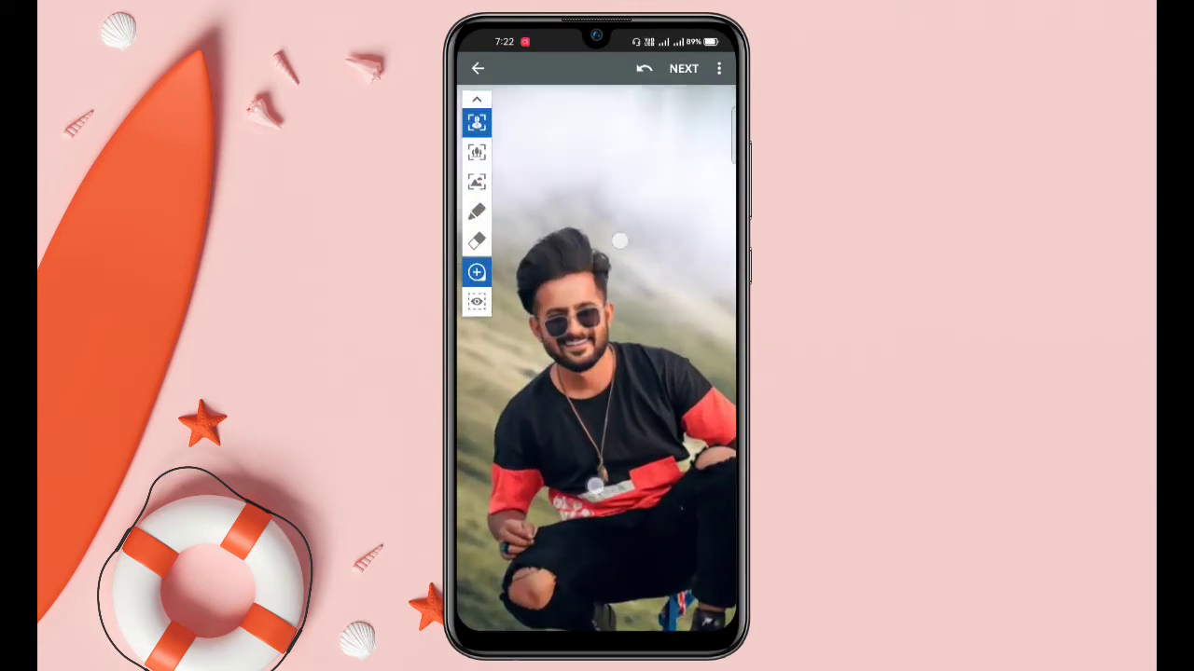
scroll(606, 363, "down", 5)
left_click_drag(557, 337, 589, 487)
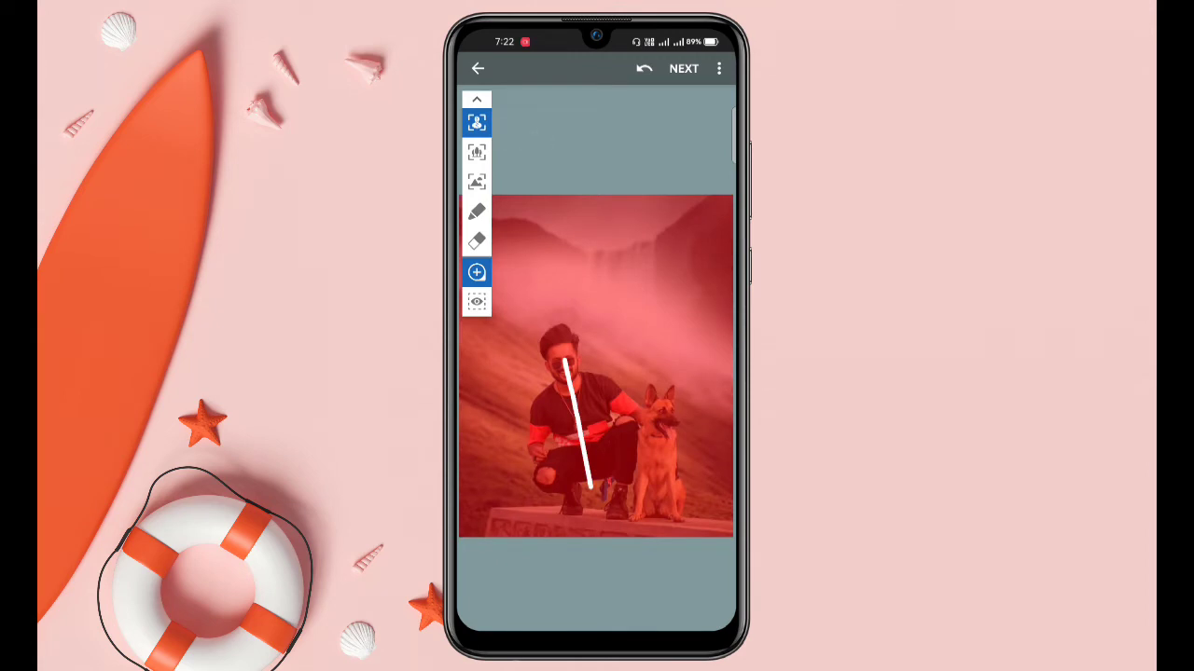
Step: Switch to the background brush and zoom in on the photo
left_click(477, 181)
scroll(633, 376, "up", 5)
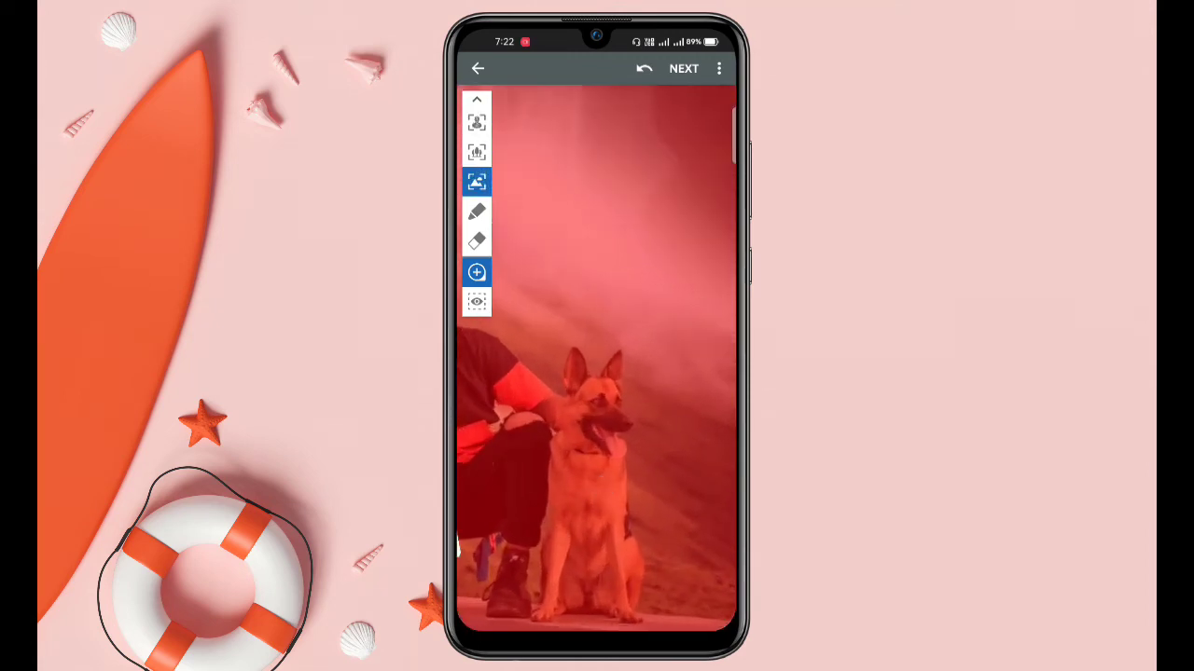
scroll(628, 187, "down", 5)
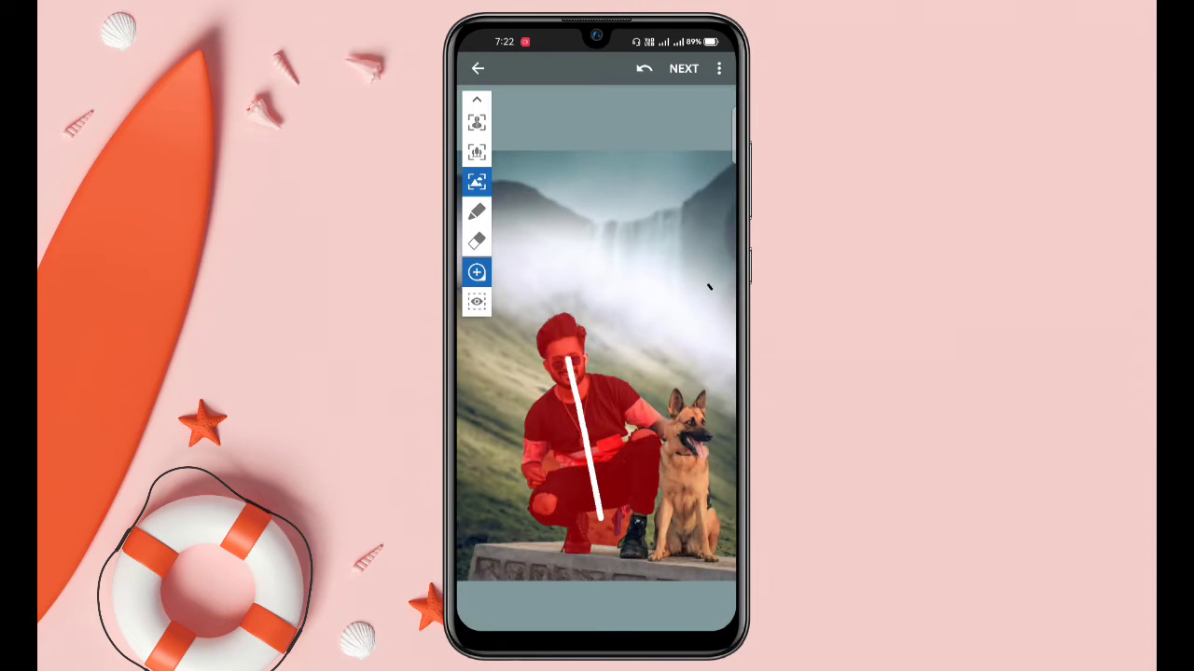
scroll(629, 355, "up", 3)
scroll(638, 391, "up", 3)
scroll(645, 373, "up", 3)
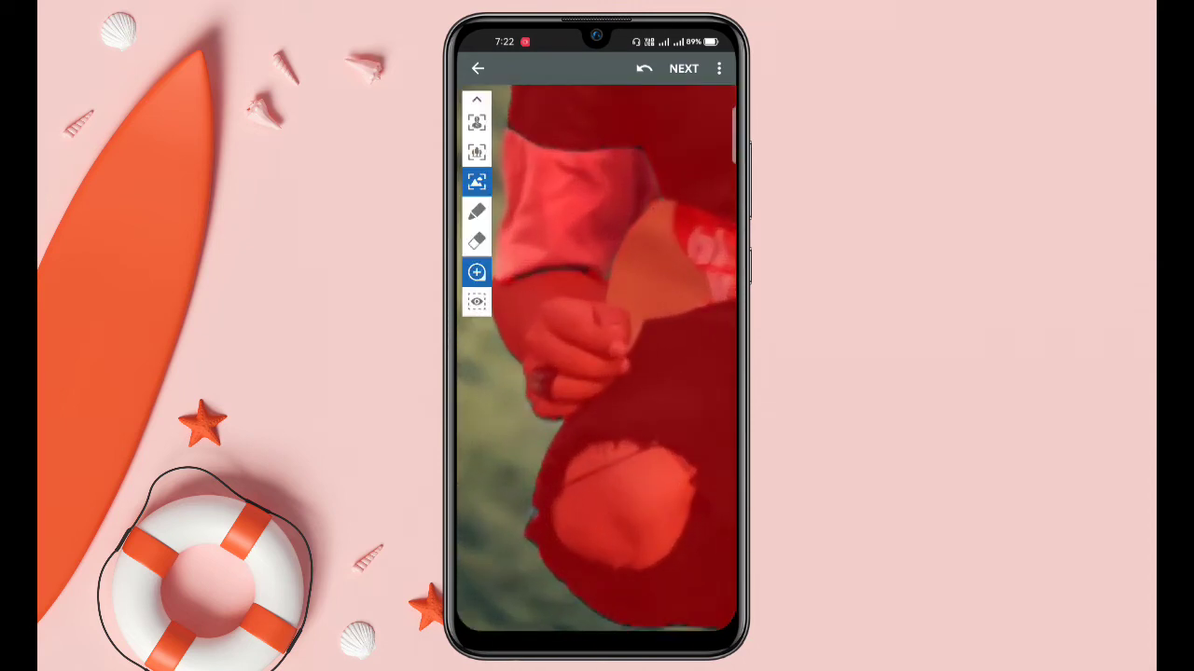
Step: Touch up the subject mask around the man's hand with the foreground brush
left_click(477, 122)
scroll(634, 319, "up", 3)
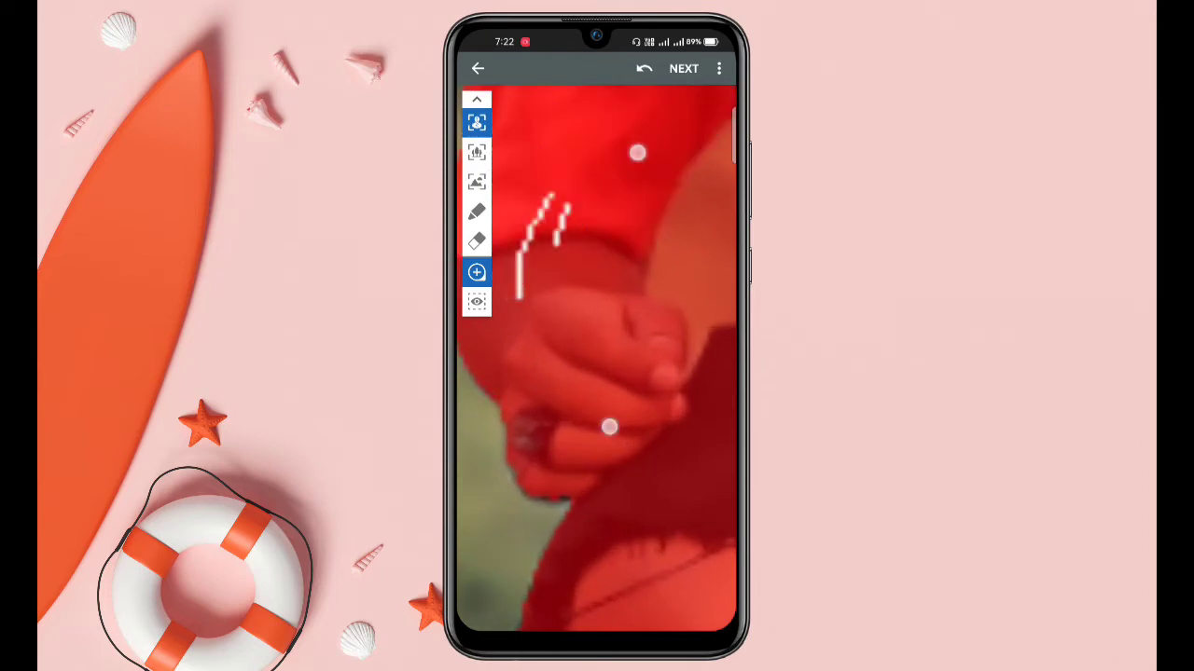
scroll(623, 289, "down", 3)
scroll(565, 399, "down", 3)
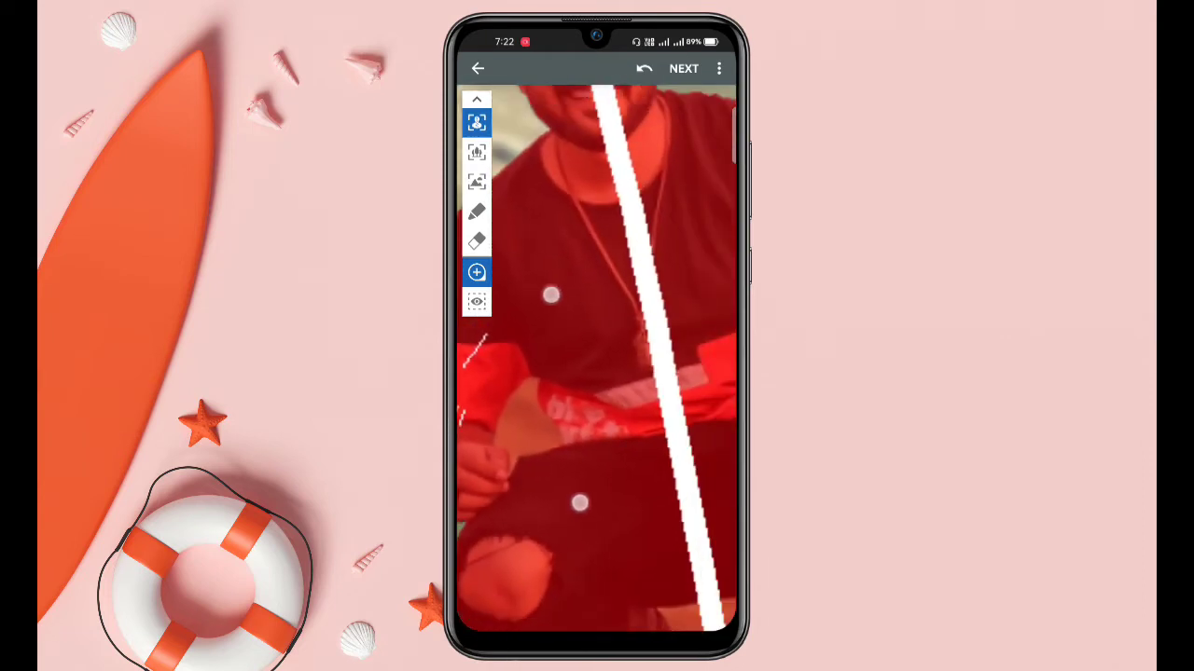
scroll(565, 399, "down", 3)
scroll(597, 373, "down", 3)
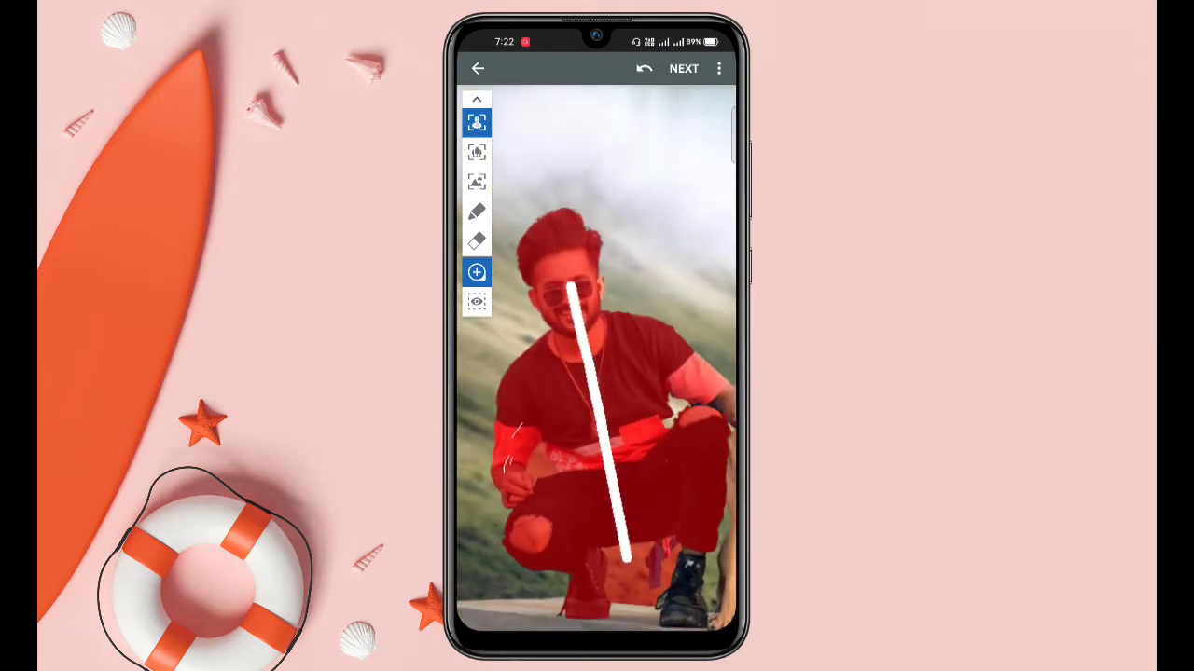
scroll(597, 373, "up", 3)
scroll(597, 373, "up", 3)
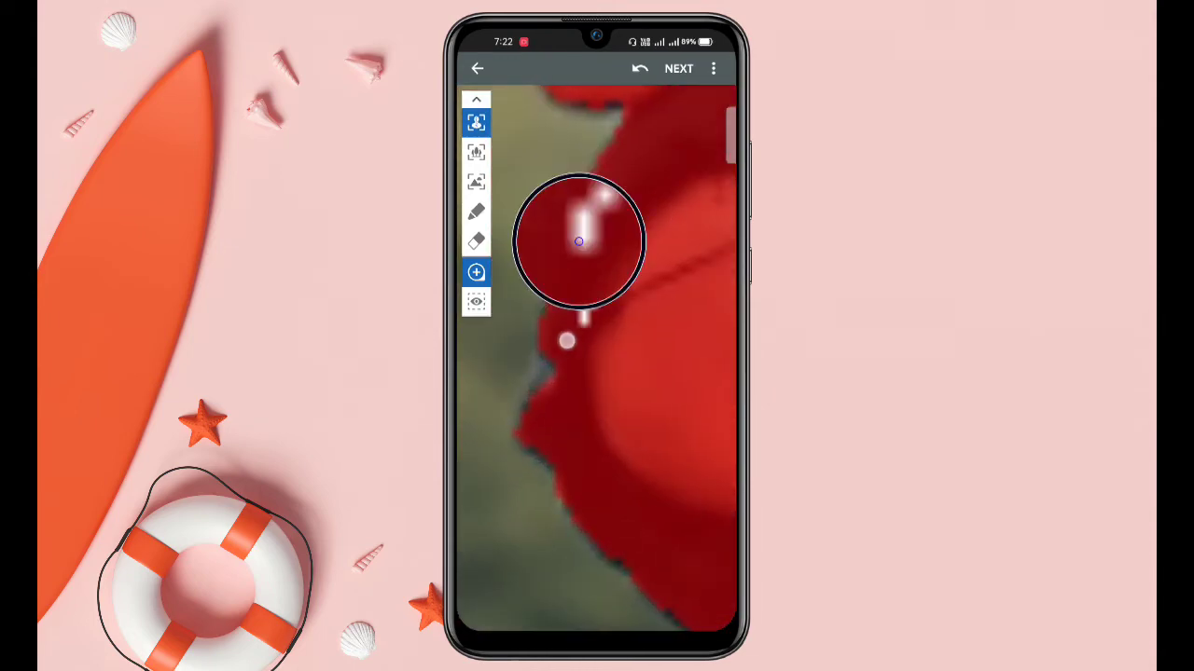
left_click_drag(568, 339, 548, 419)
scroll(622, 399, "down", 3)
scroll(609, 374, "down", 3)
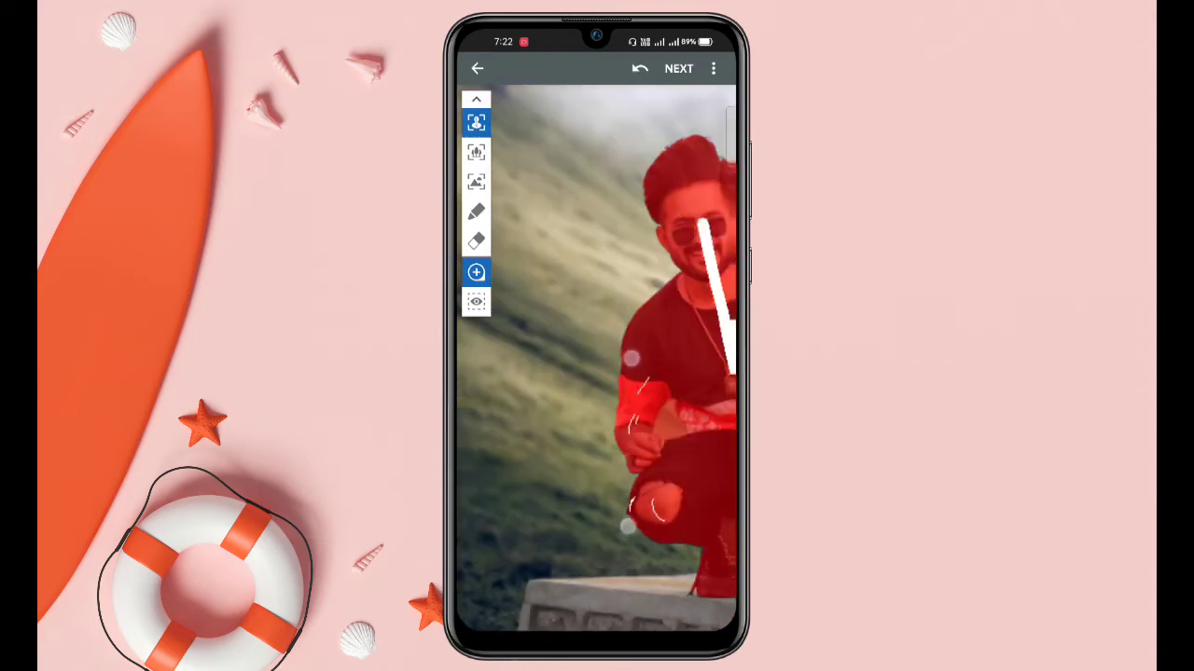
scroll(597, 373, "down", 3)
Step: Pan over to the dog and mark its ears as subject
left_click_drag(671, 373, 579, 373)
scroll(653, 401, "up", 3)
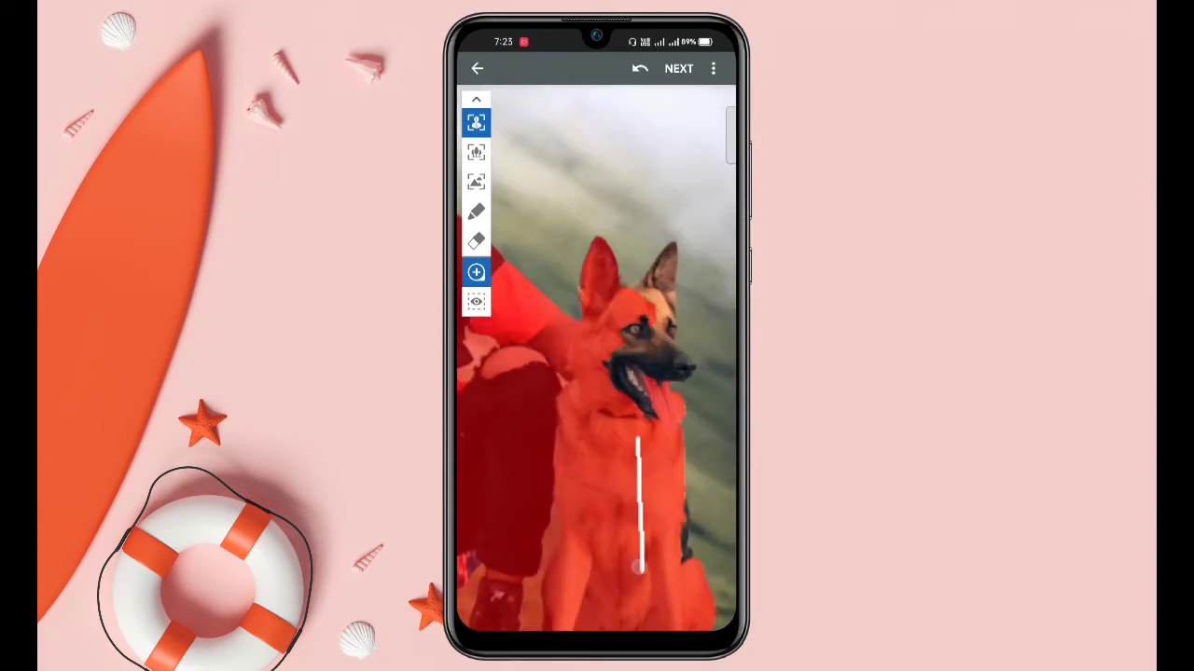
scroll(653, 401, "up", 3)
scroll(597, 373, "down", 3)
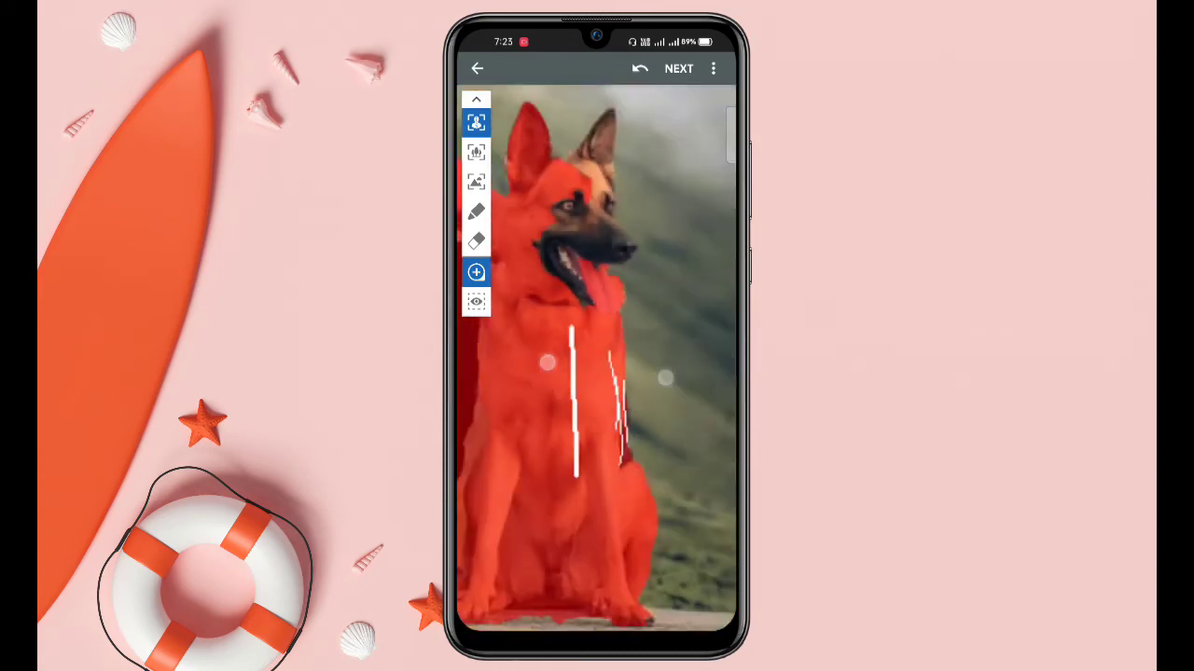
scroll(597, 391, "up", 3)
scroll(575, 439, "down", 2)
scroll(575, 440, "down", 3)
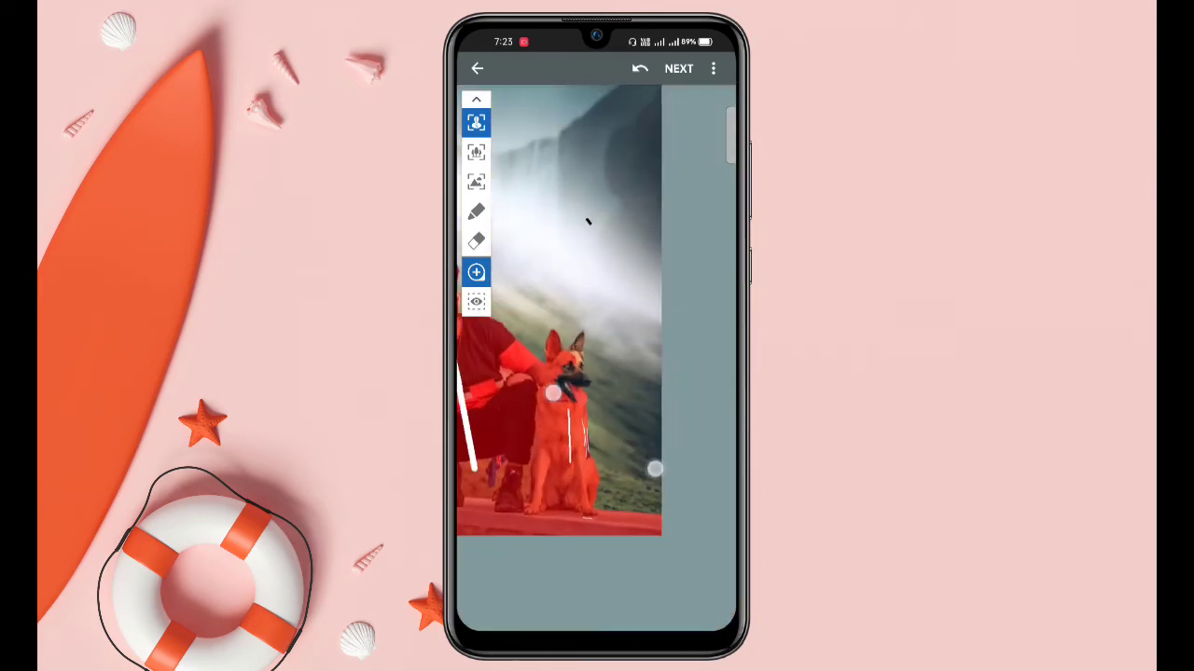
scroll(596, 373, "up", 2)
scroll(596, 373, "up", 3)
scroll(634, 392, "up", 2)
left_click_drag(602, 448, 687, 359)
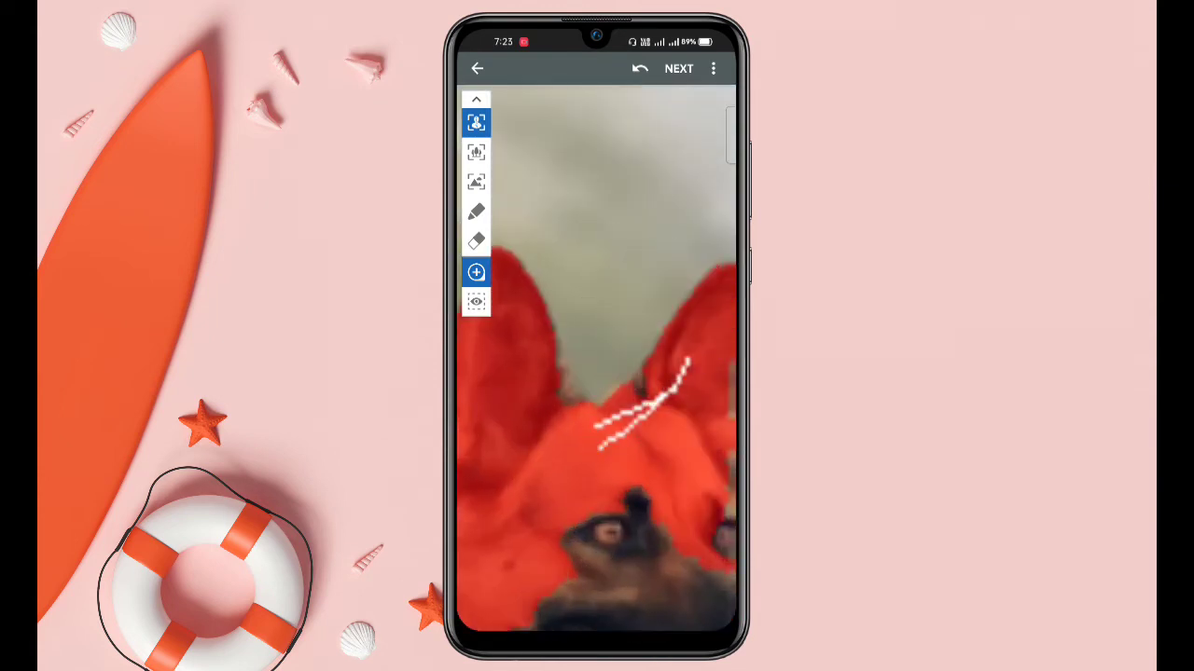
left_click_drag(559, 409, 561, 425)
Step: Mark the gap near the boots as background
scroll(597, 391, "down", 2)
scroll(597, 373, "up", 2)
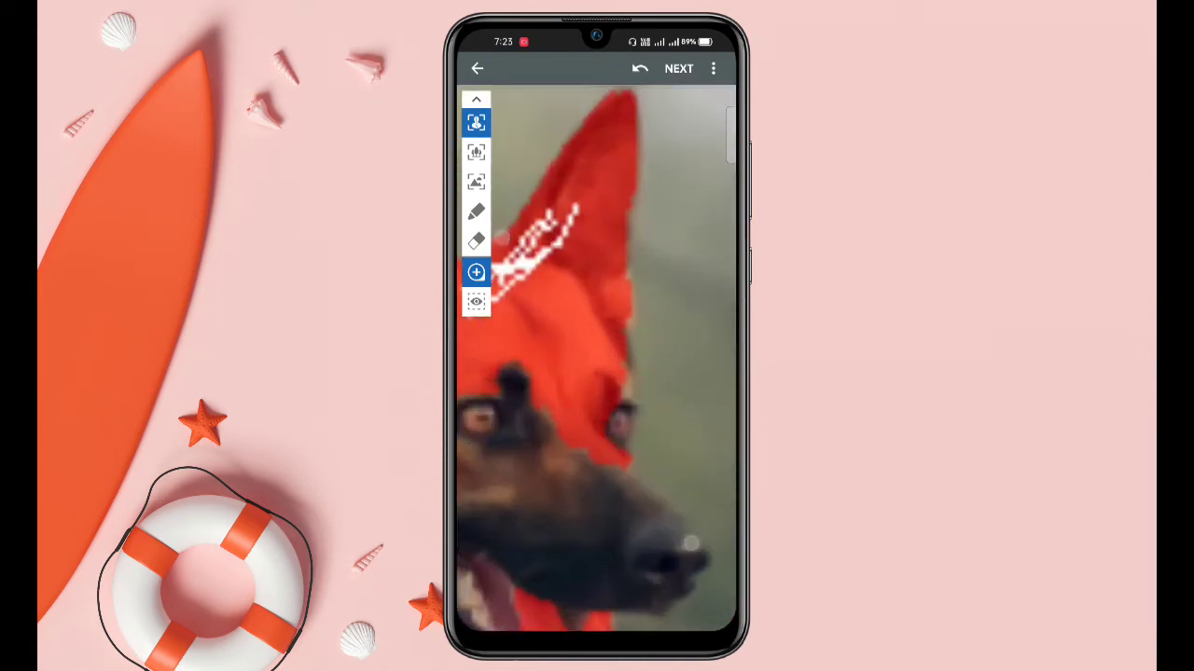
scroll(597, 359, "down", 3)
scroll(597, 359, "up", 5)
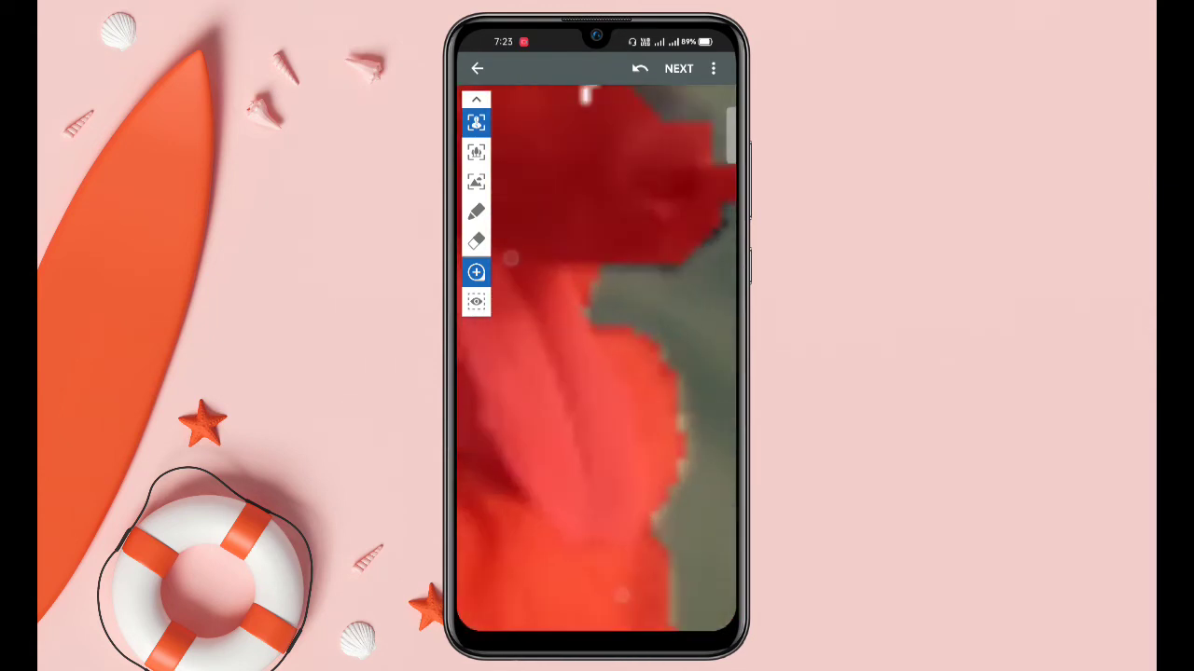
scroll(597, 359, "up", 3)
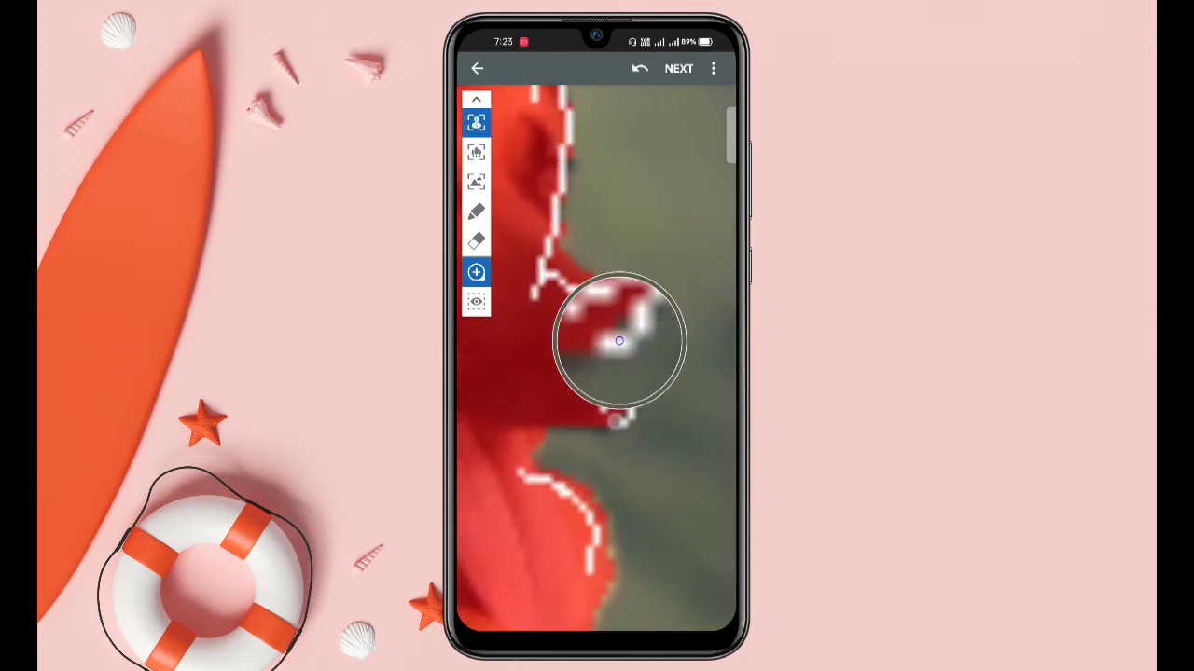
scroll(618, 341, "down", 3)
scroll(621, 340, "up", 4)
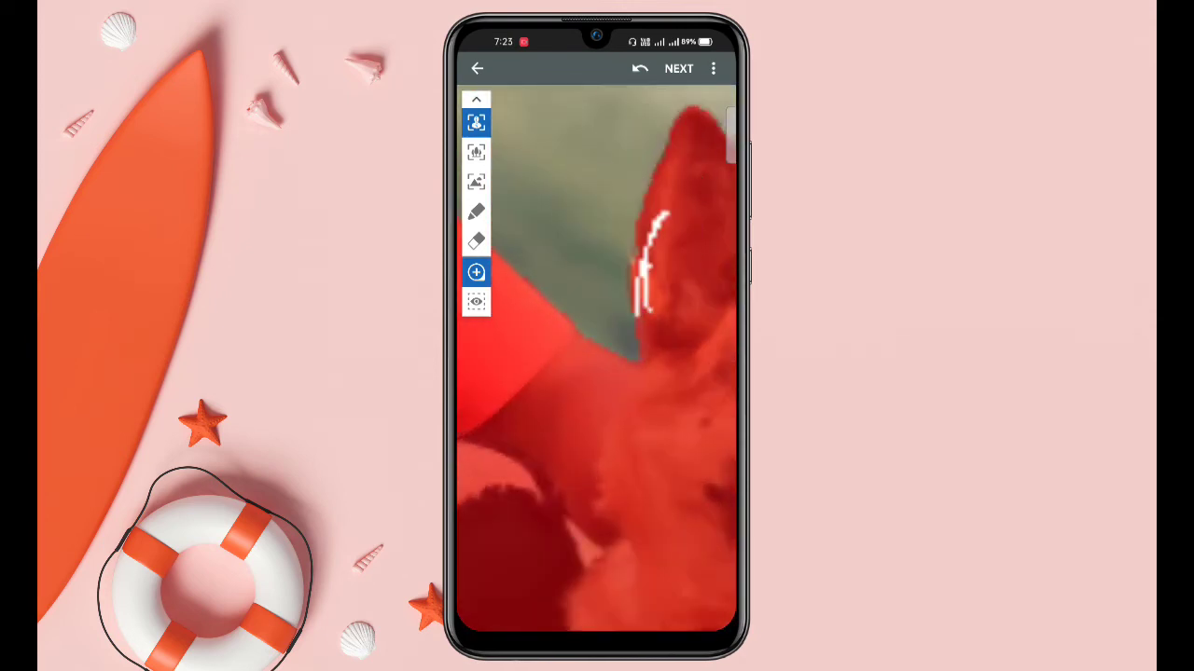
scroll(597, 360, "down", 3)
scroll(597, 359, "up", 2)
scroll(597, 359, "up", 3)
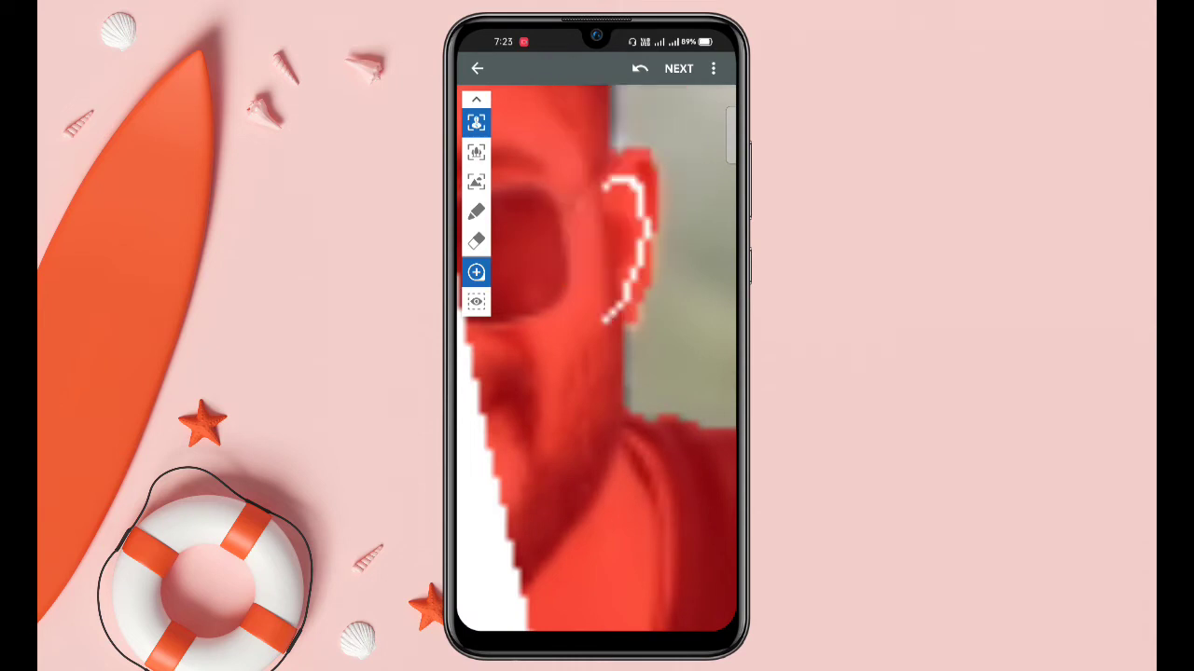
scroll(597, 359, "down", 3)
scroll(597, 359, "up", 5)
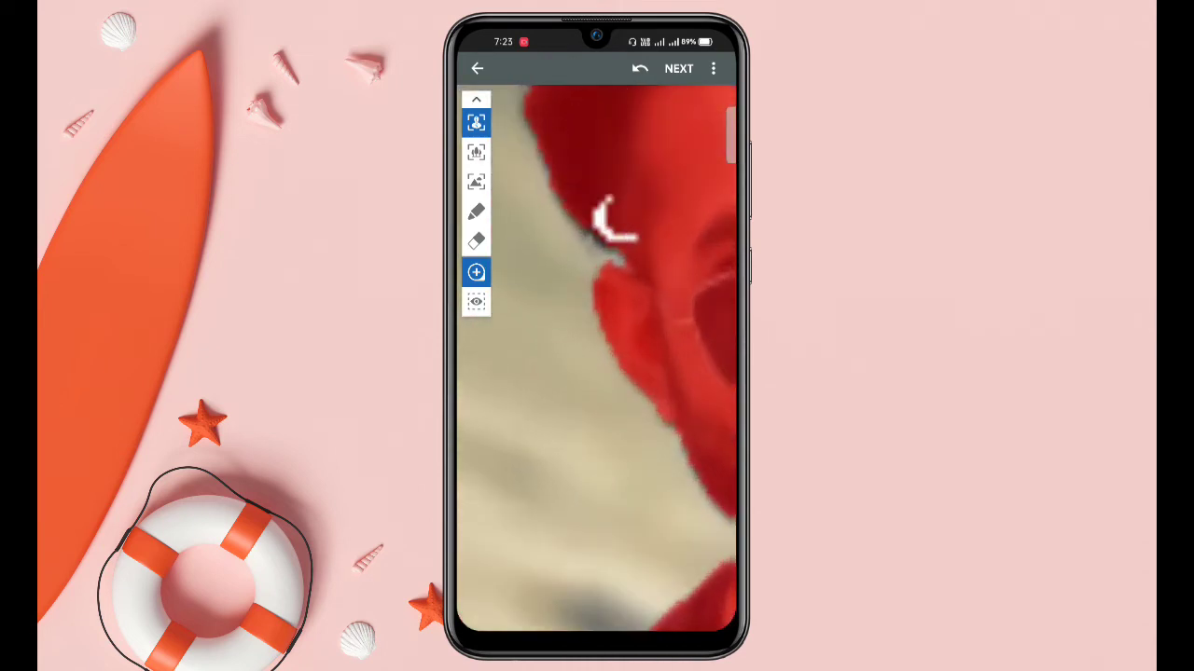
scroll(597, 359, "down", 5)
scroll(597, 359, "up", 2)
scroll(597, 359, "down", 2)
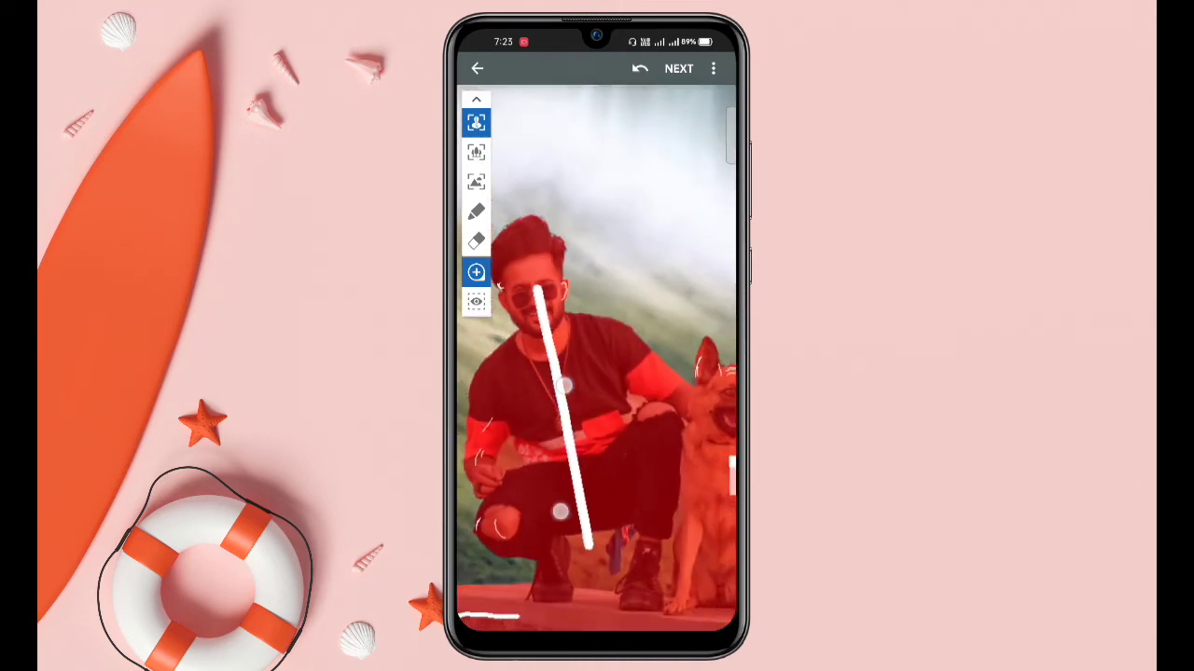
scroll(597, 359, "up", 5)
left_click(476, 180)
scroll(597, 360, "down", 2)
scroll(597, 359, "down", 2)
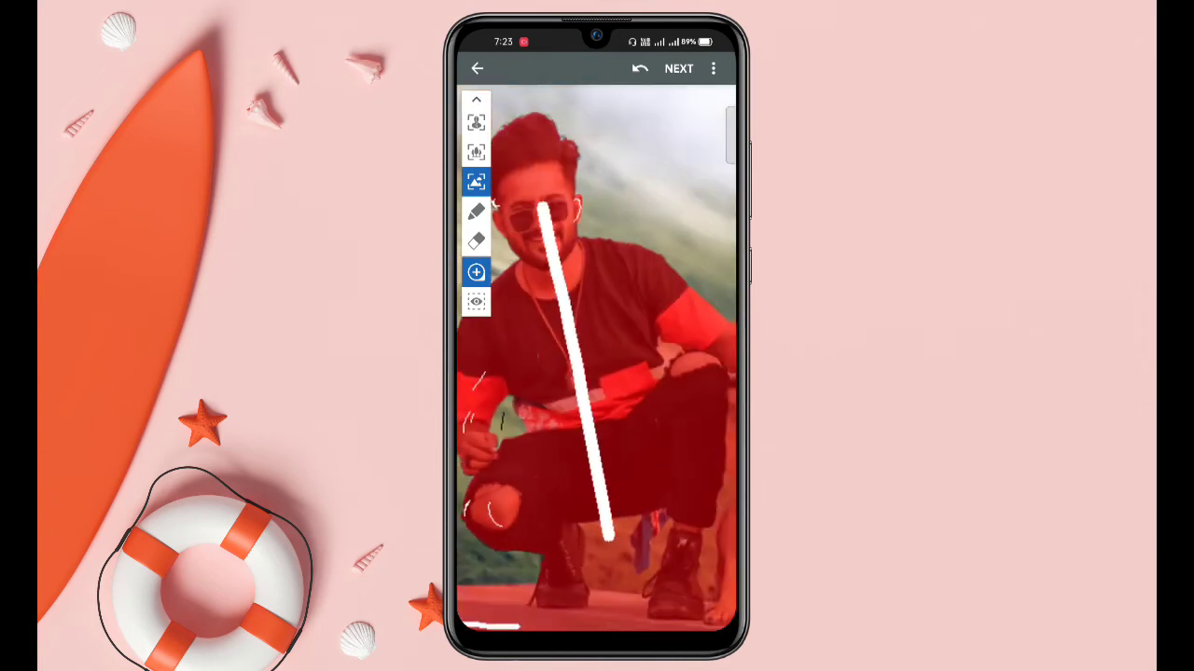
scroll(597, 359, "up", 5)
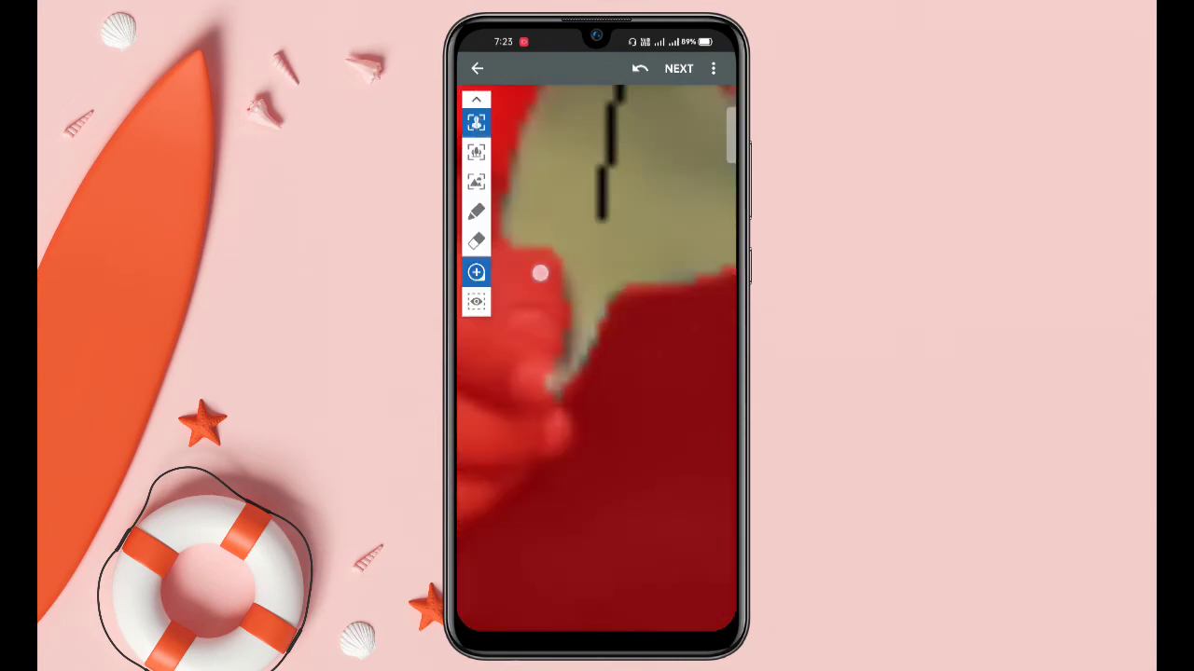
scroll(597, 359, "down", 3)
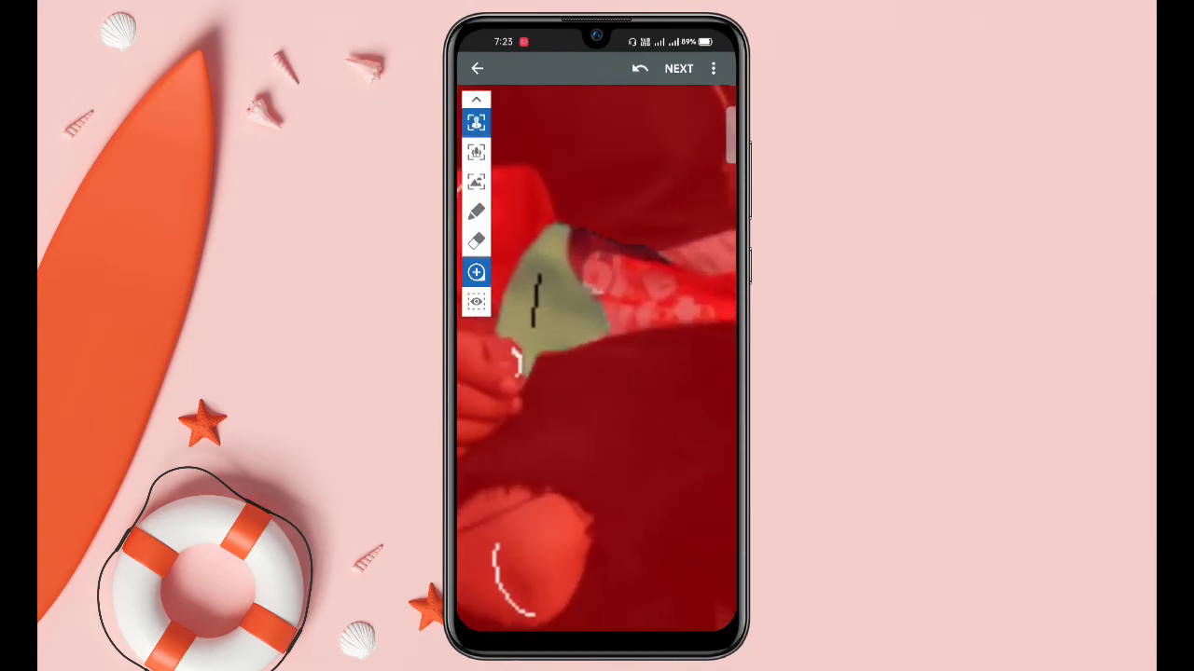
scroll(596, 359, "down", 3)
scroll(606, 312, "up", 3)
left_click(476, 181)
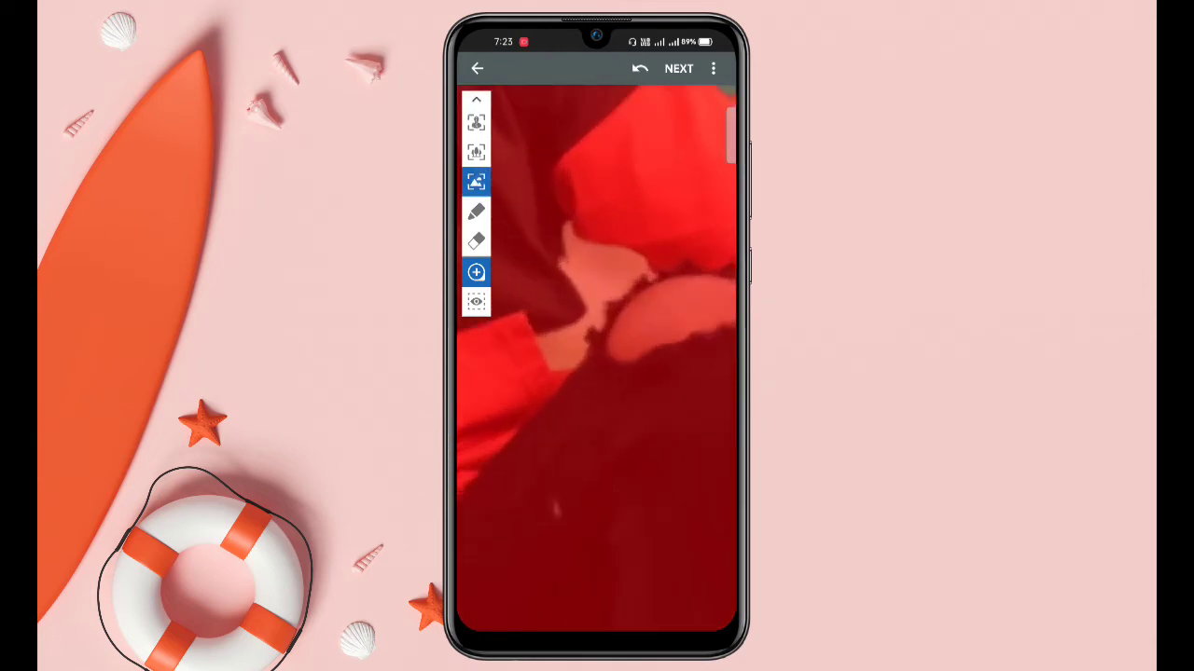
scroll(596, 359, "down", 3)
scroll(597, 359, "up", 3)
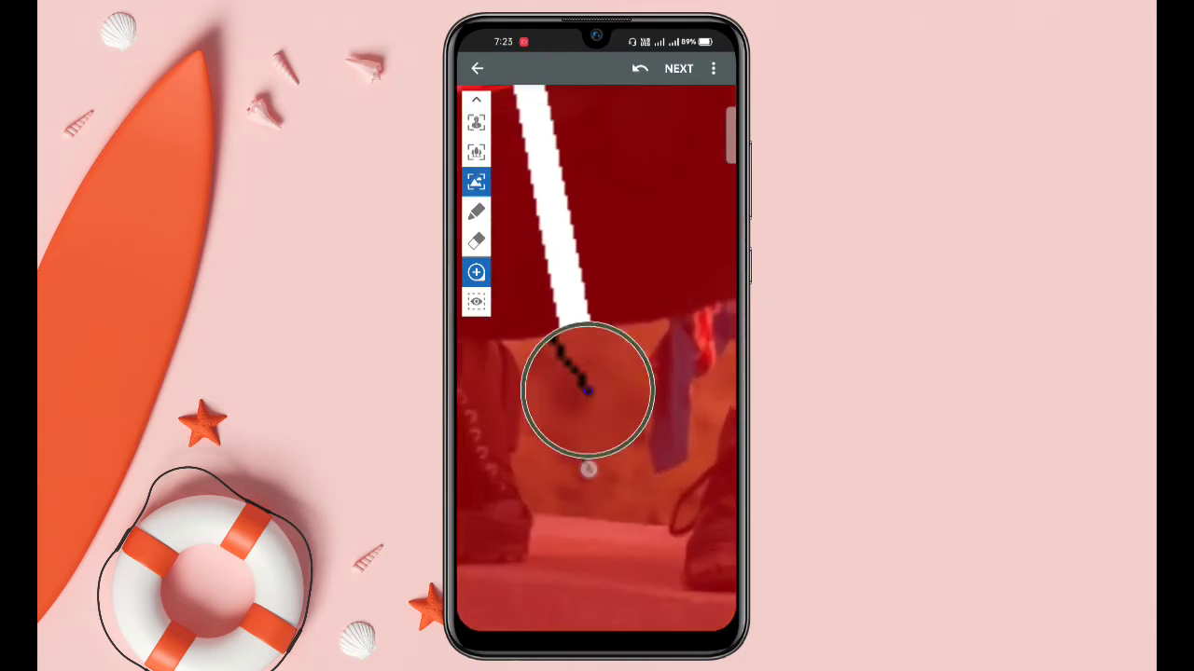
mouse_move(555, 93)
left_mouse_down()
mouse_move(611, 436)
mouse_move(573, 338)
left_mouse_up()
Step: Erase a stray stroke and mark the green patch between the legs as background
left_click(476, 242)
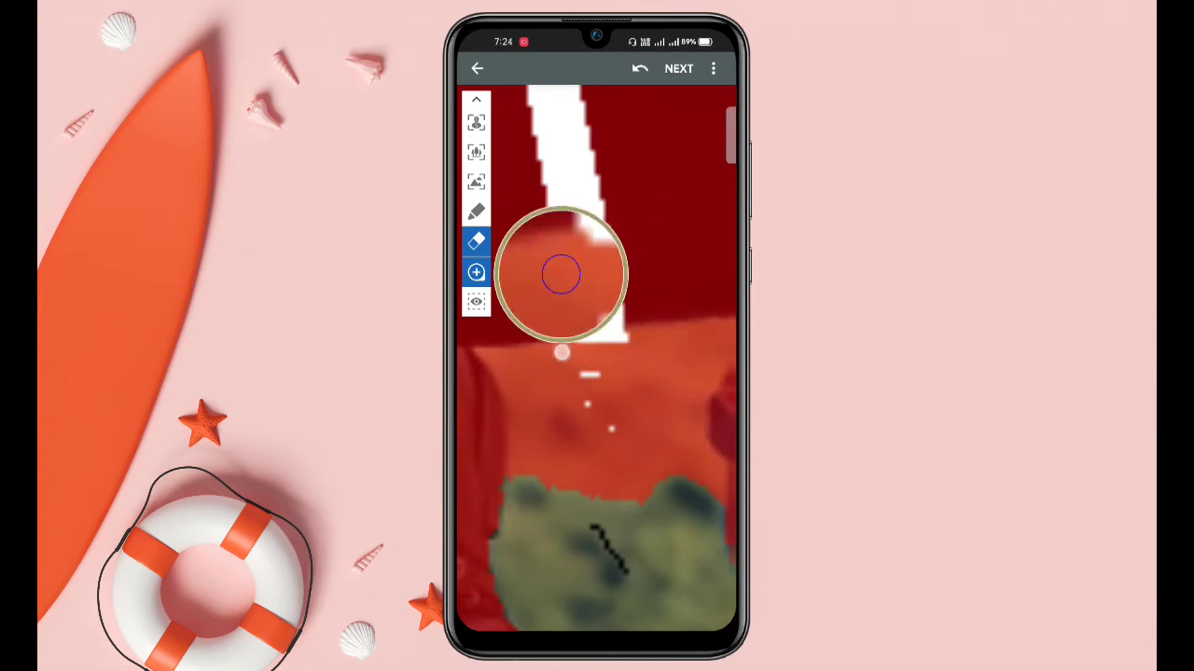
left_click(476, 181)
left_click_drag(602, 416, 567, 513)
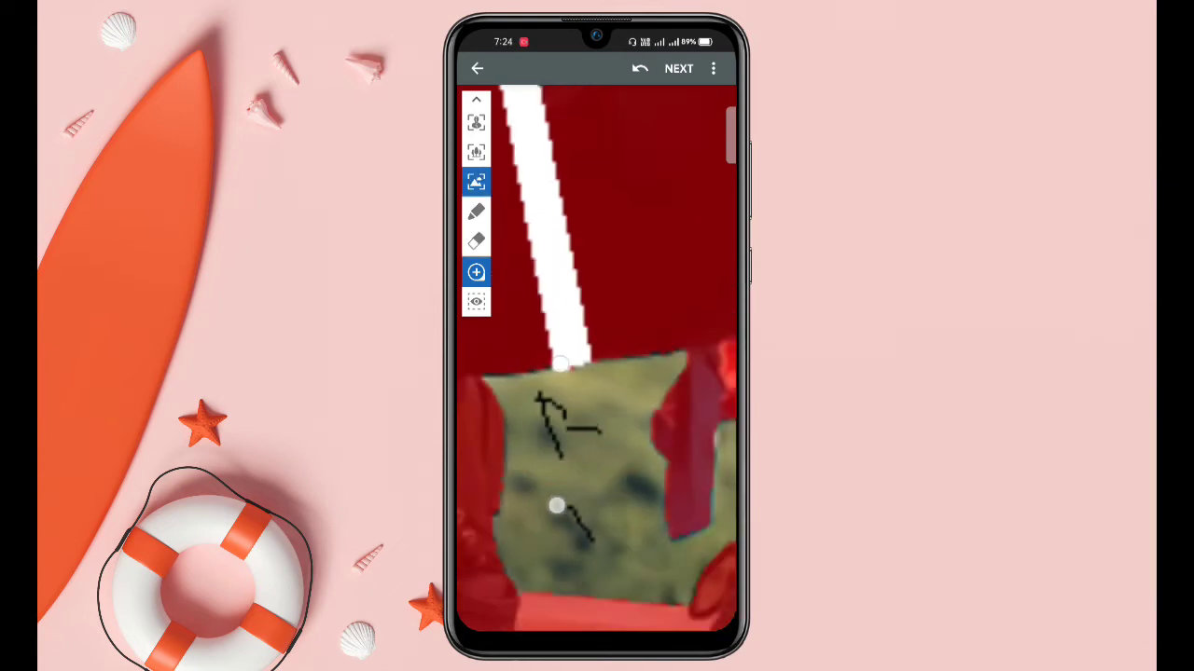
scroll(582, 415, "down", 3)
Step: Trace the subject's edges beside the green gap with the foreground brush
left_click(475, 122)
left_click_drag(714, 280, 643, 337)
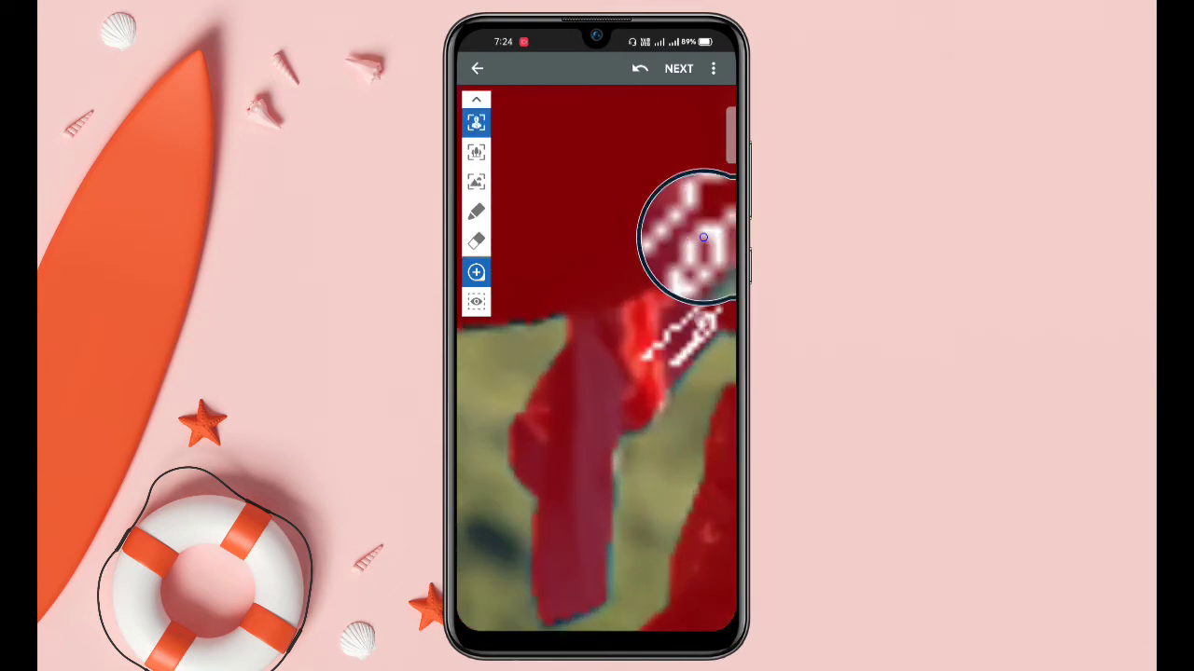
scroll(597, 359, "up", 3)
scroll(597, 359, "up", 5)
left_click(476, 181)
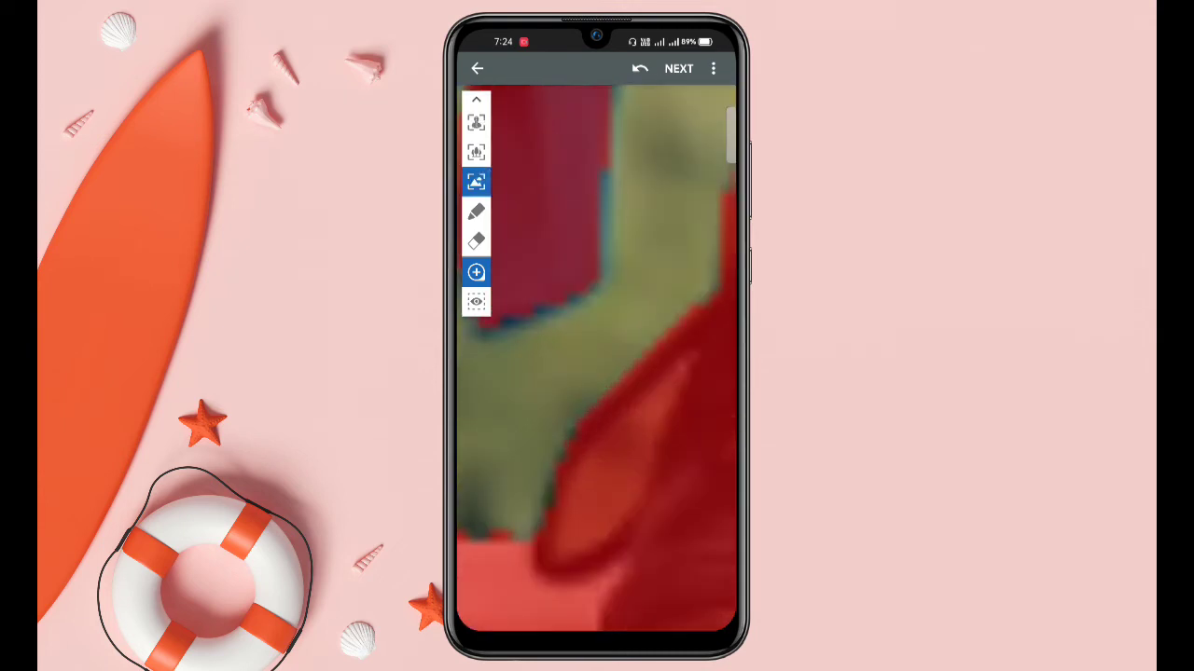
left_click(476, 122)
left_click_drag(634, 364, 518, 597)
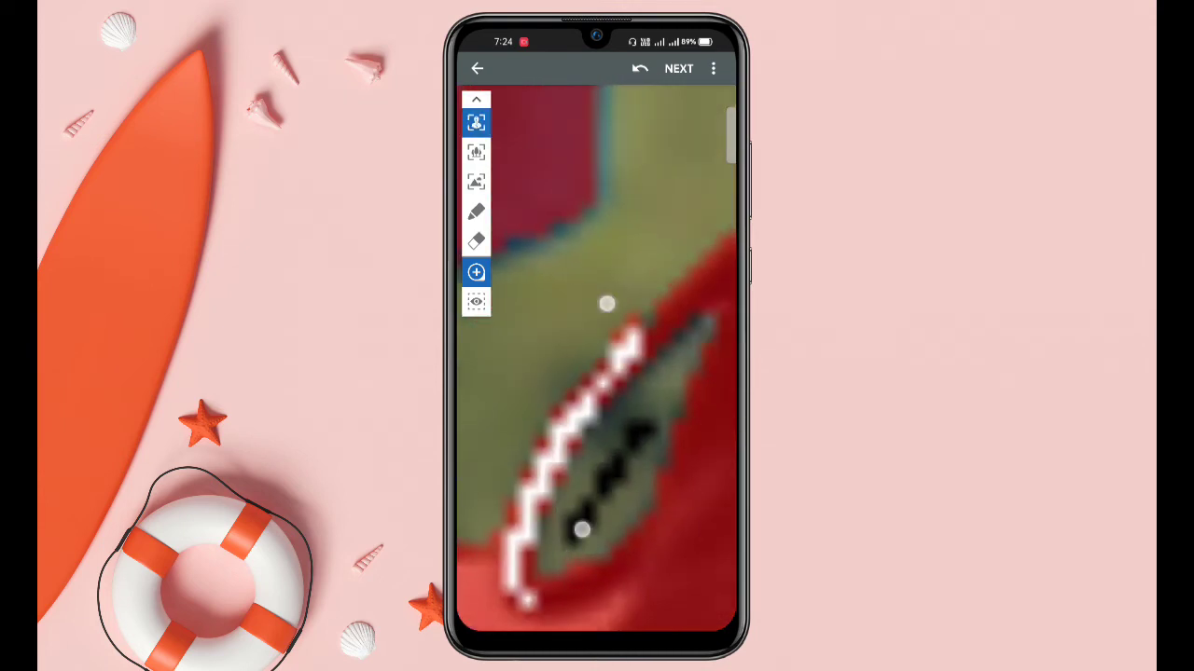
left_click_drag(607, 301, 522, 280)
scroll(597, 359, "up", 2)
mouse_move(576, 213)
left_mouse_down()
mouse_move(559, 308)
mouse_move(587, 233)
left_mouse_up()
scroll(597, 359, "down", 5)
Step: Mark the gap beside the dog's leg as background and add the leg to the subject
left_click(476, 181)
left_click_drag(547, 373, 546, 461)
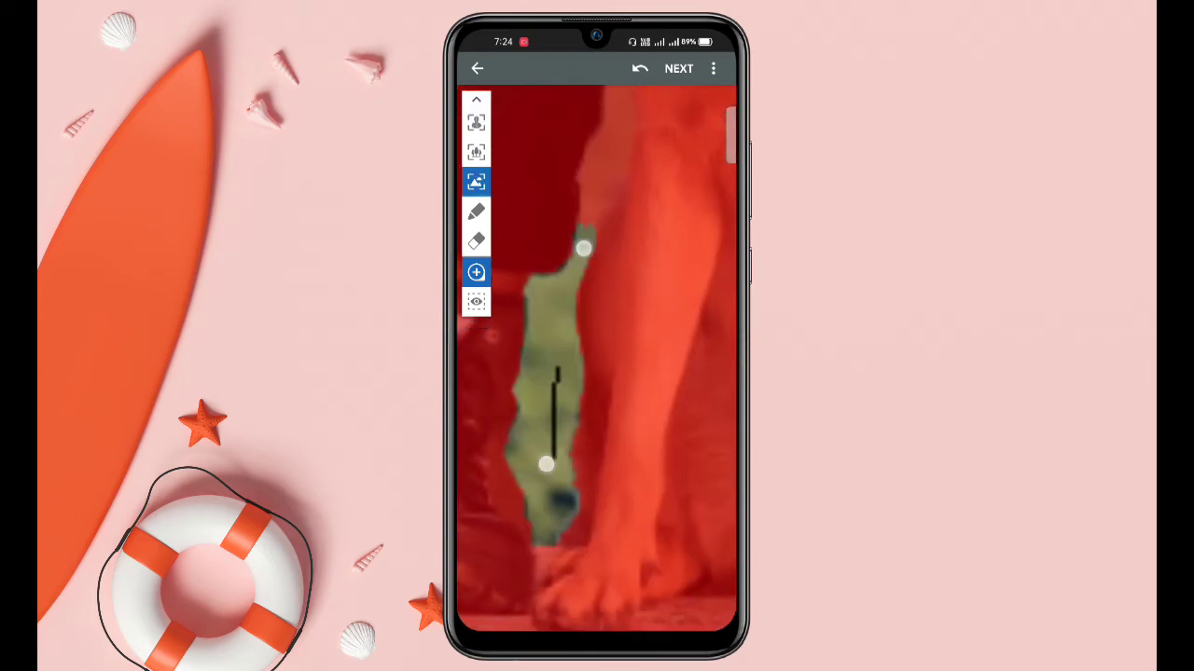
scroll(596, 359, "down", 2)
left_click(476, 122)
mouse_move(616, 238)
left_mouse_down()
mouse_move(601, 425)
mouse_move(604, 233)
left_mouse_up()
left_click_drag(607, 425, 620, 219)
Step: Add the dog's paw and the man's body to the subject mask
scroll(597, 359, "down", 2)
left_click_drag(611, 476, 561, 548)
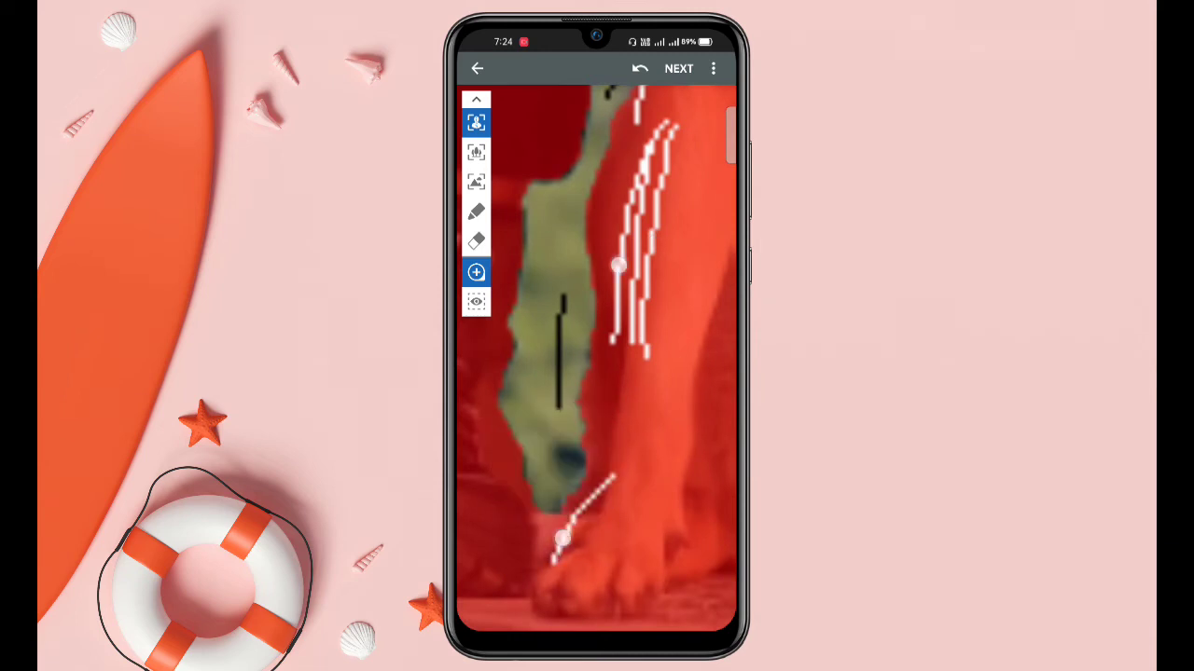
scroll(597, 359, "down", 3)
scroll(597, 359, "down", 2)
left_click_drag(548, 244, 572, 438)
scroll(597, 359, "down", 2)
scroll(596, 359, "up", 3)
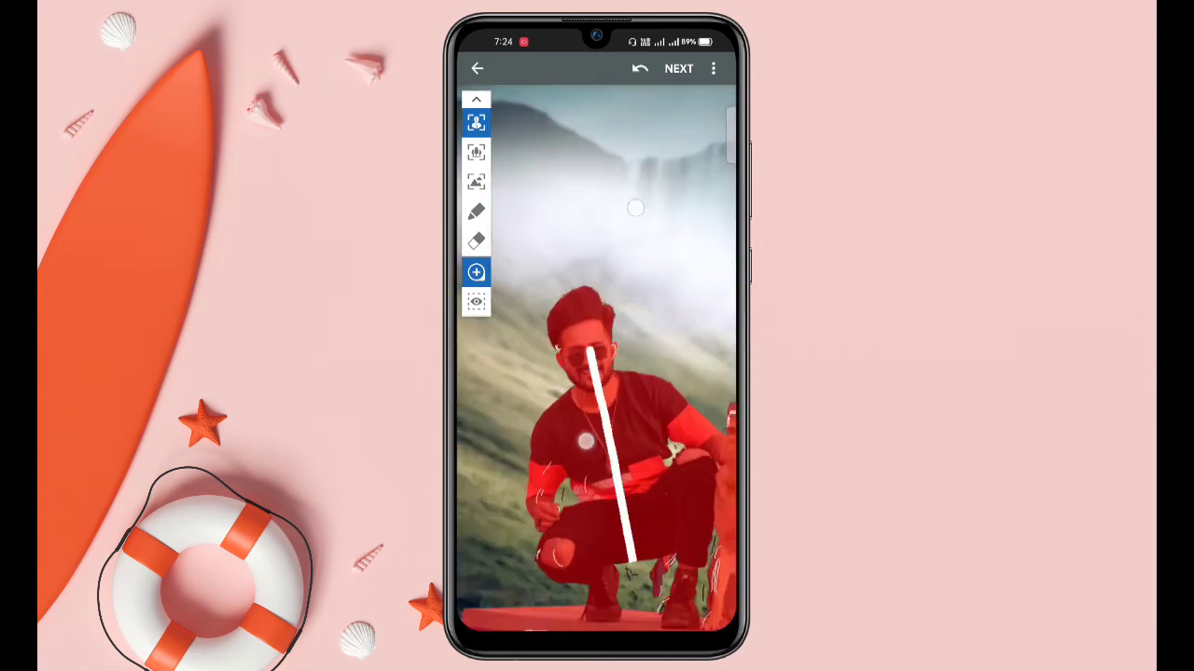
scroll(597, 359, "up", 2)
scroll(597, 359, "down", 3)
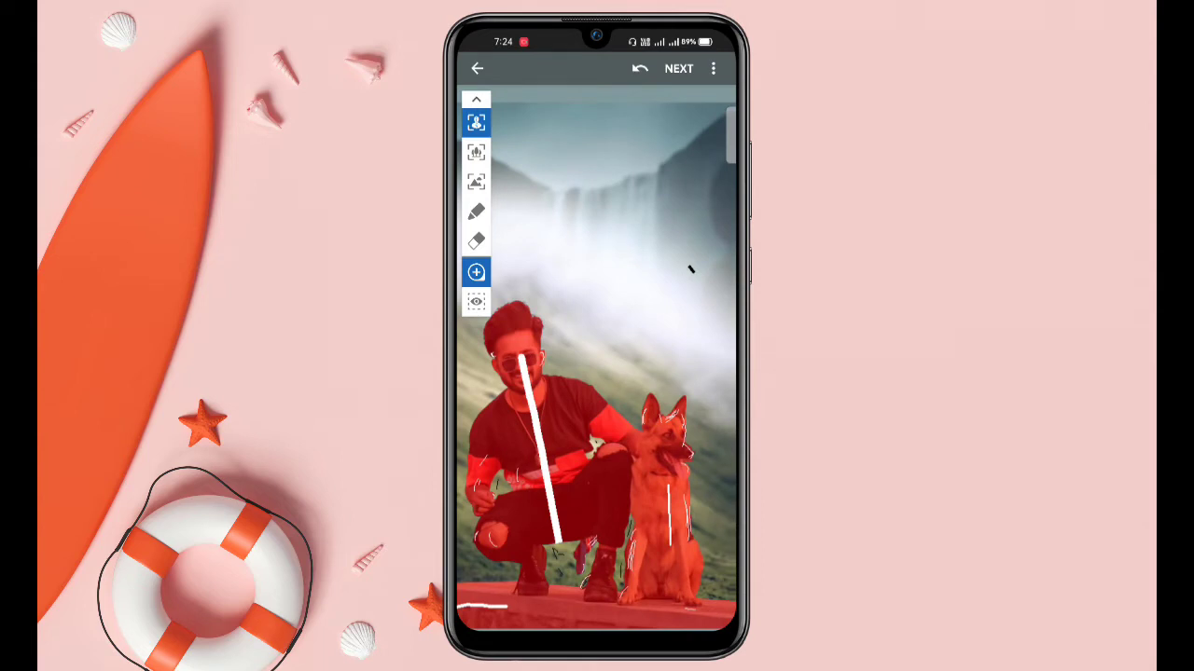
left_click(678, 68)
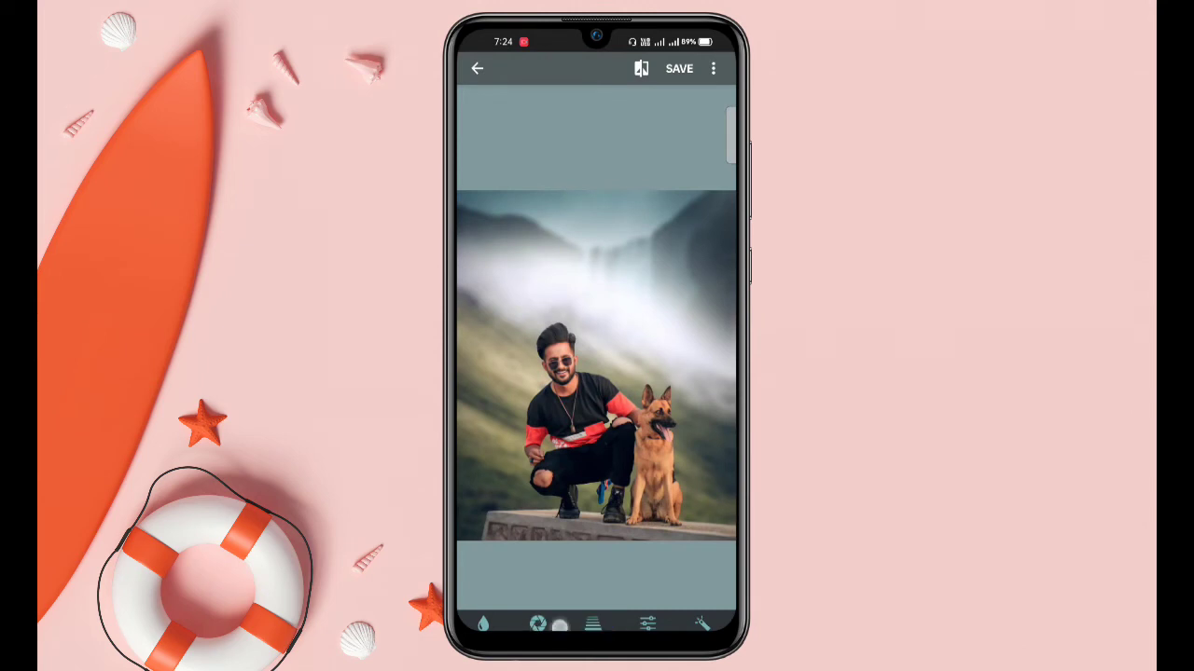
left_click(701, 623)
scroll(597, 364, "up", 3)
scroll(597, 364, "down", 3)
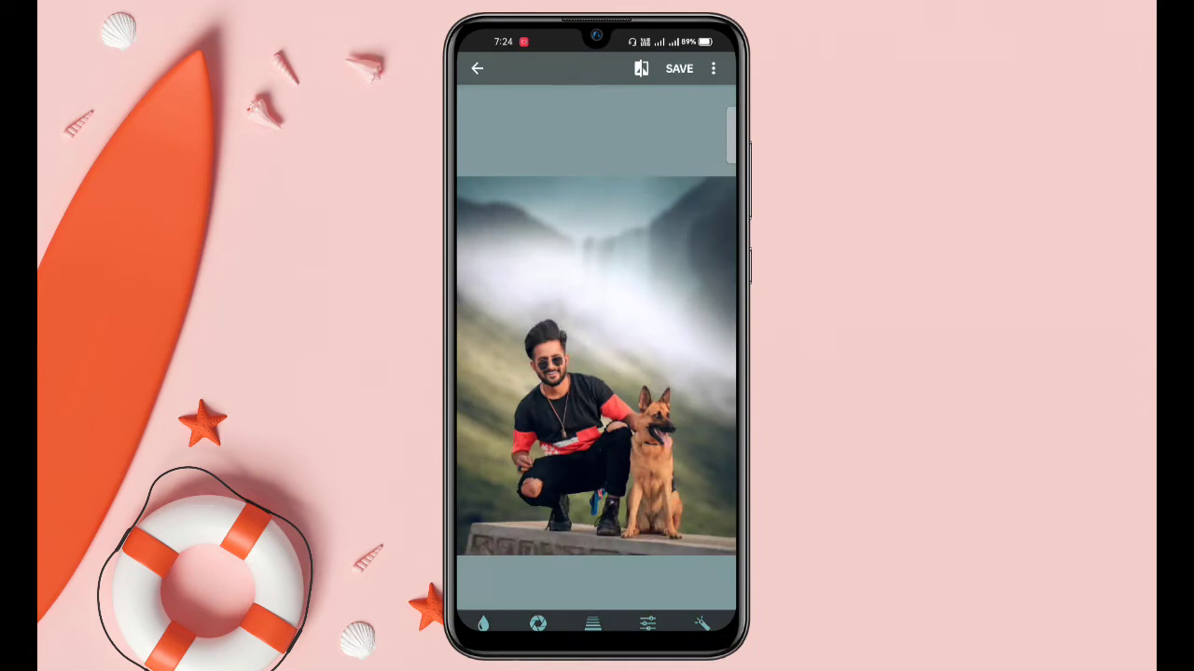
scroll(597, 364, "up", 3)
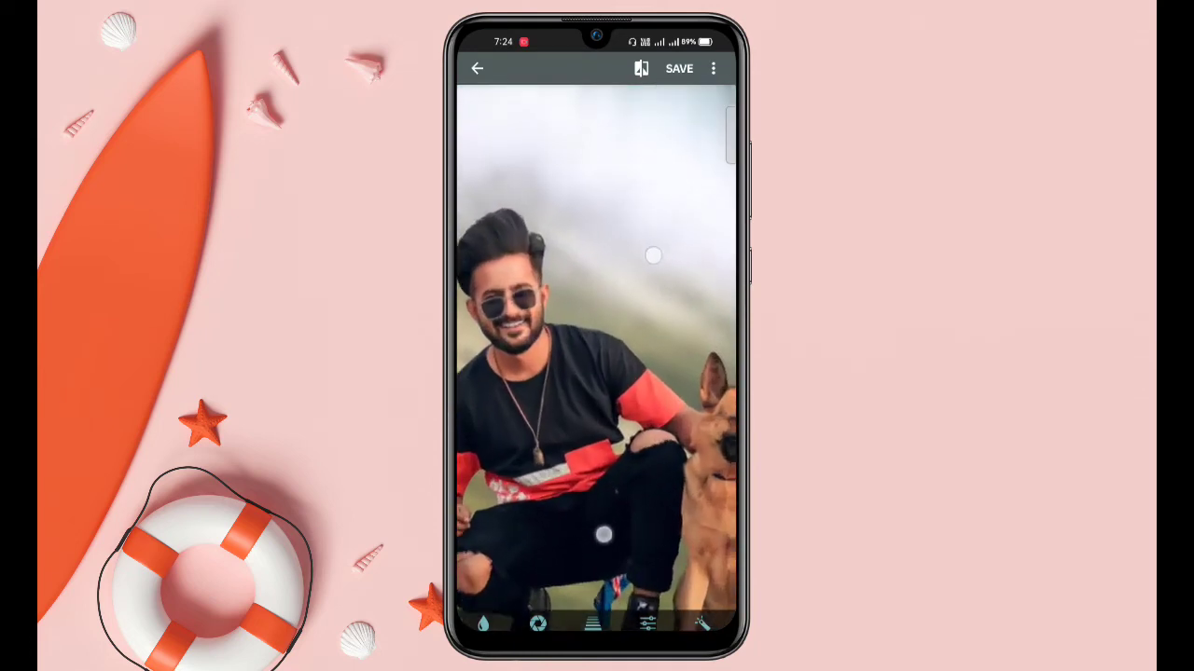
scroll(597, 364, "down", 4)
Step: Compare Motion and Zoom Blur, then keep Lens Blur at near-maximum strength
left_click(483, 623)
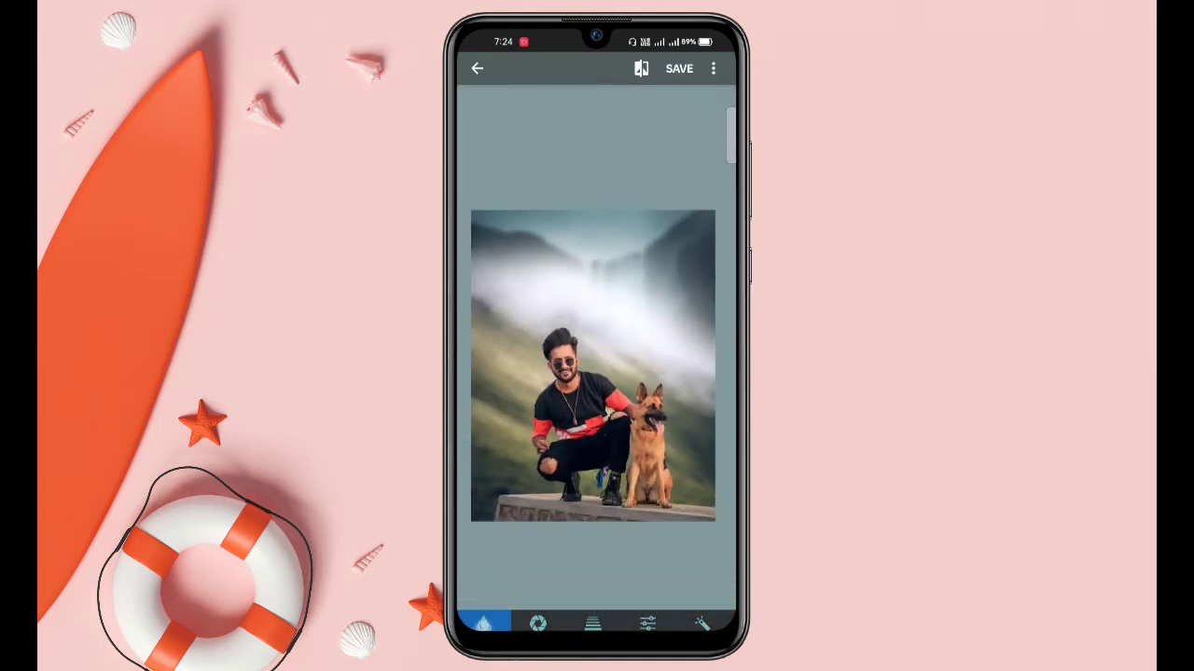
mouse_move(607, 543)
left_mouse_down()
mouse_move(619, 591)
mouse_move(705, 542)
mouse_move(655, 574)
mouse_move(719, 569)
left_mouse_up()
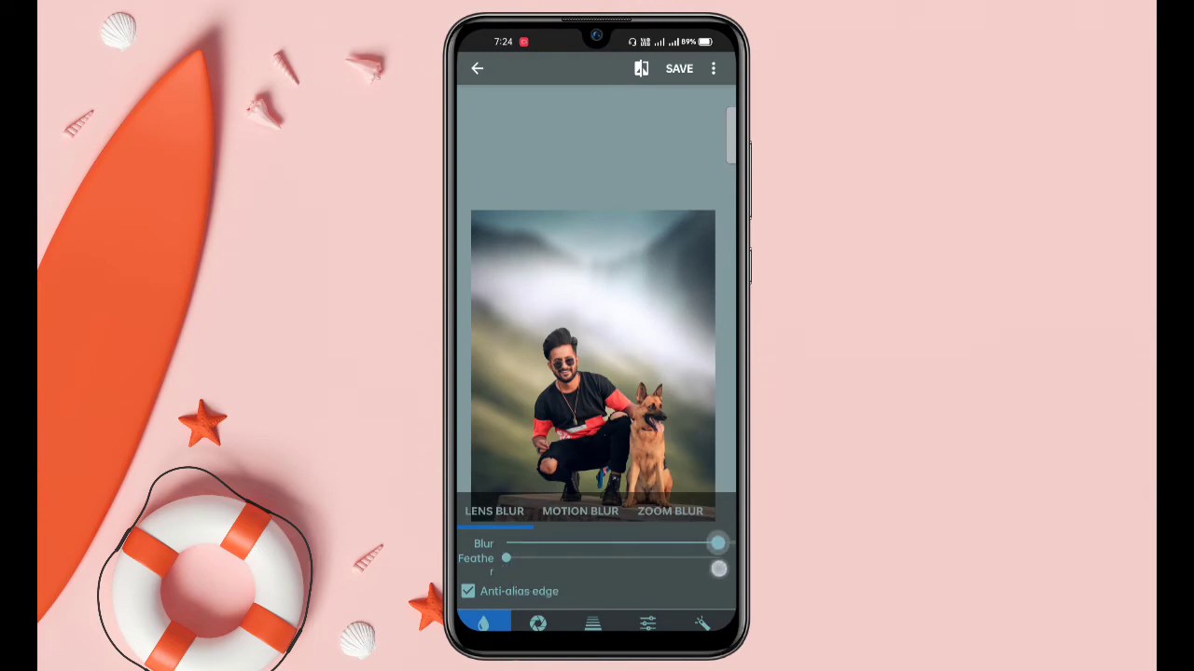
left_click(580, 511)
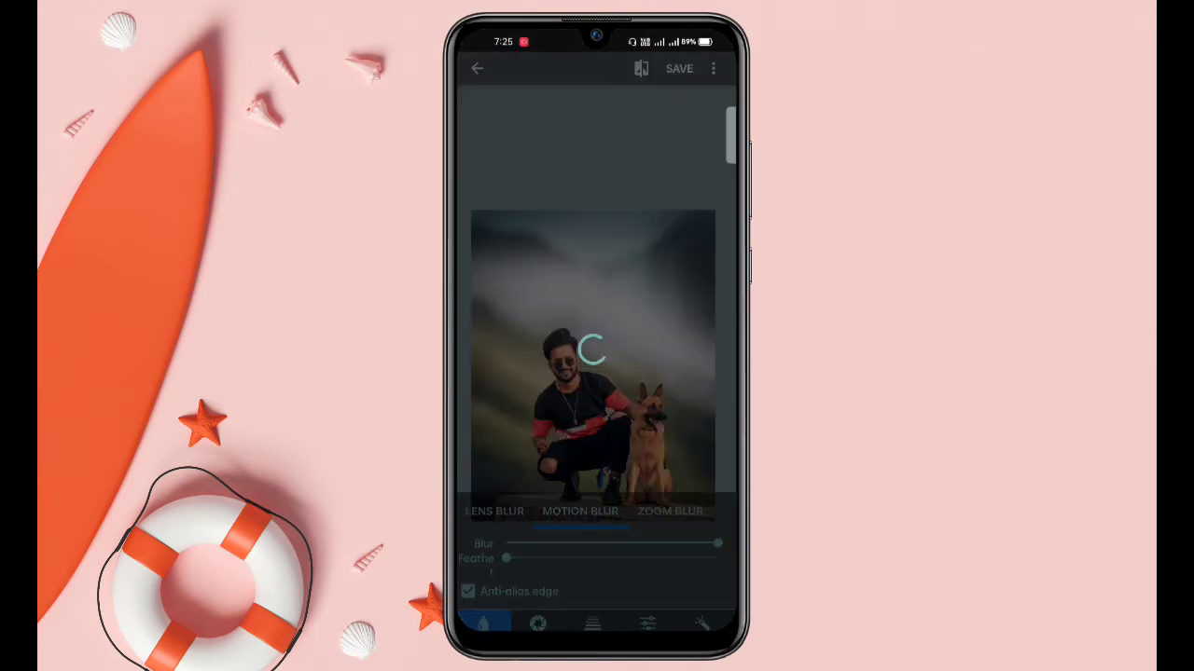
left_click(672, 514)
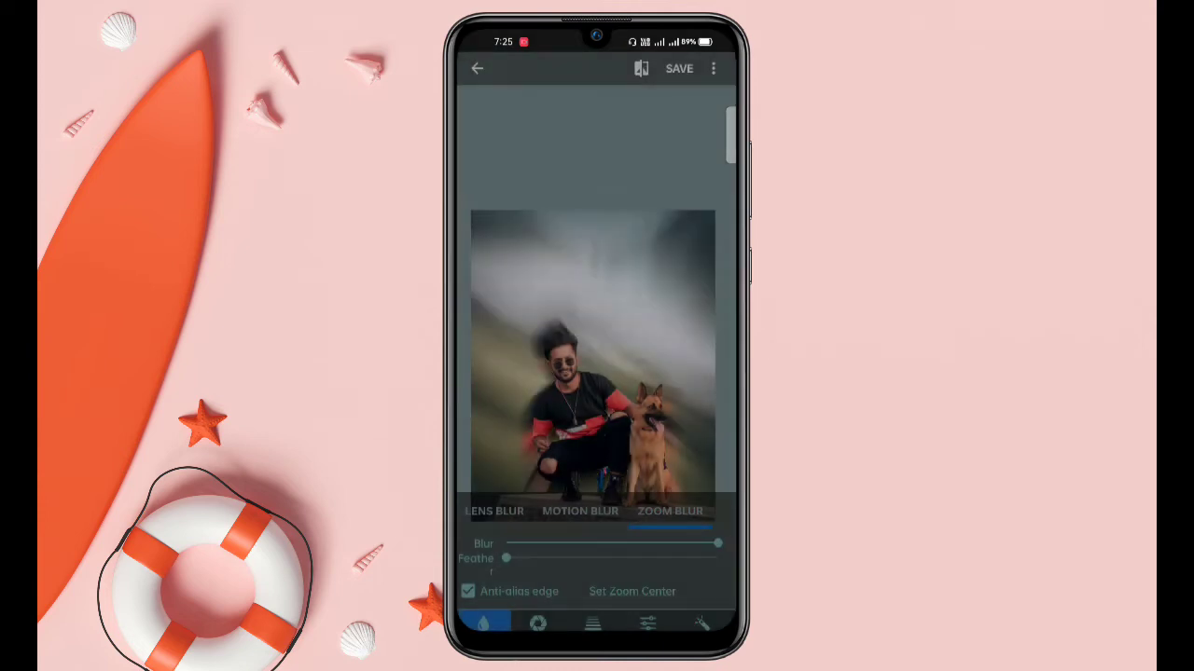
left_click(490, 511)
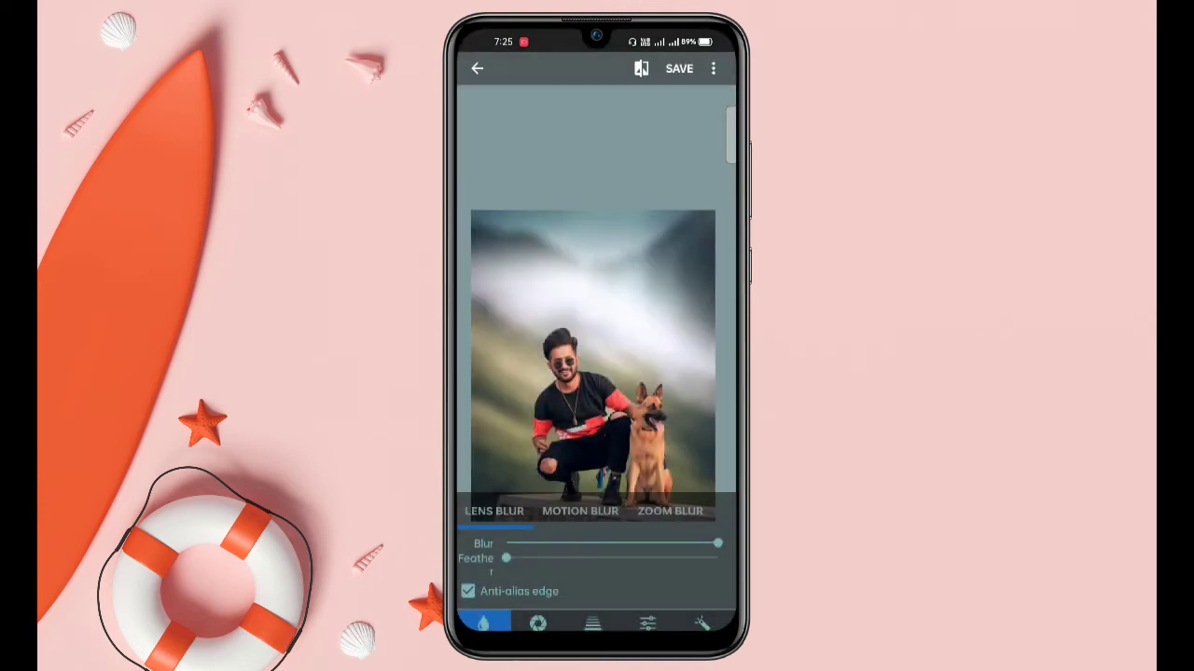
left_click_drag(717, 543, 702, 543)
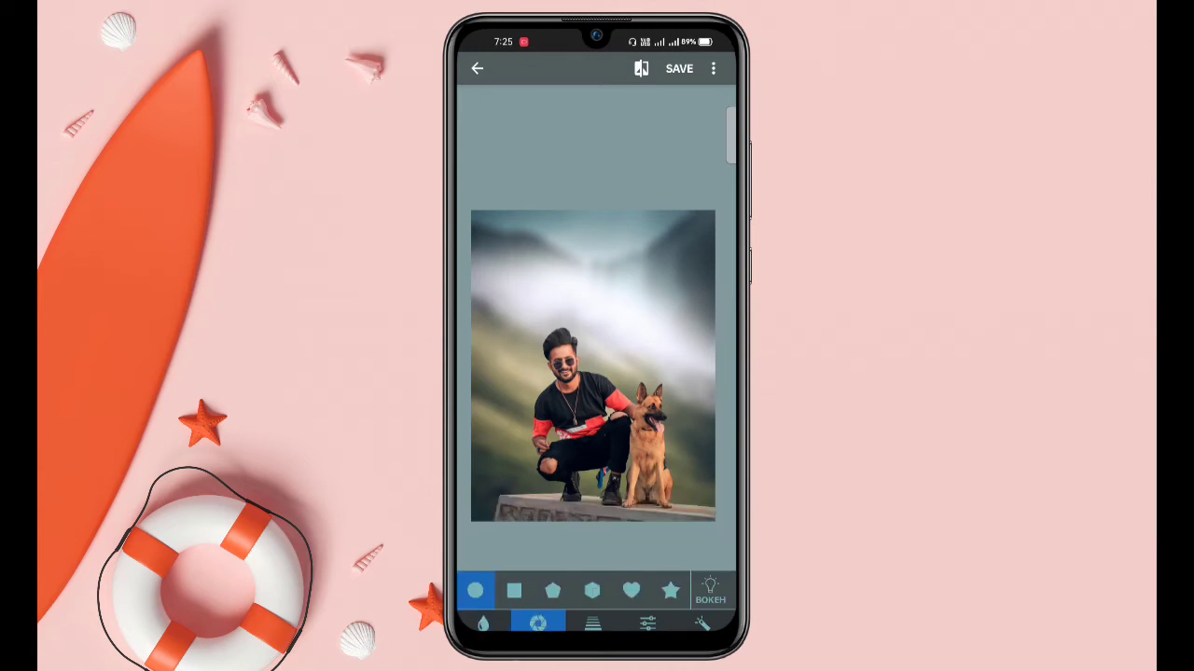
Step: Choose circle-shaped bokeh and set the bokeh slider to a moderate strength
left_click(514, 590)
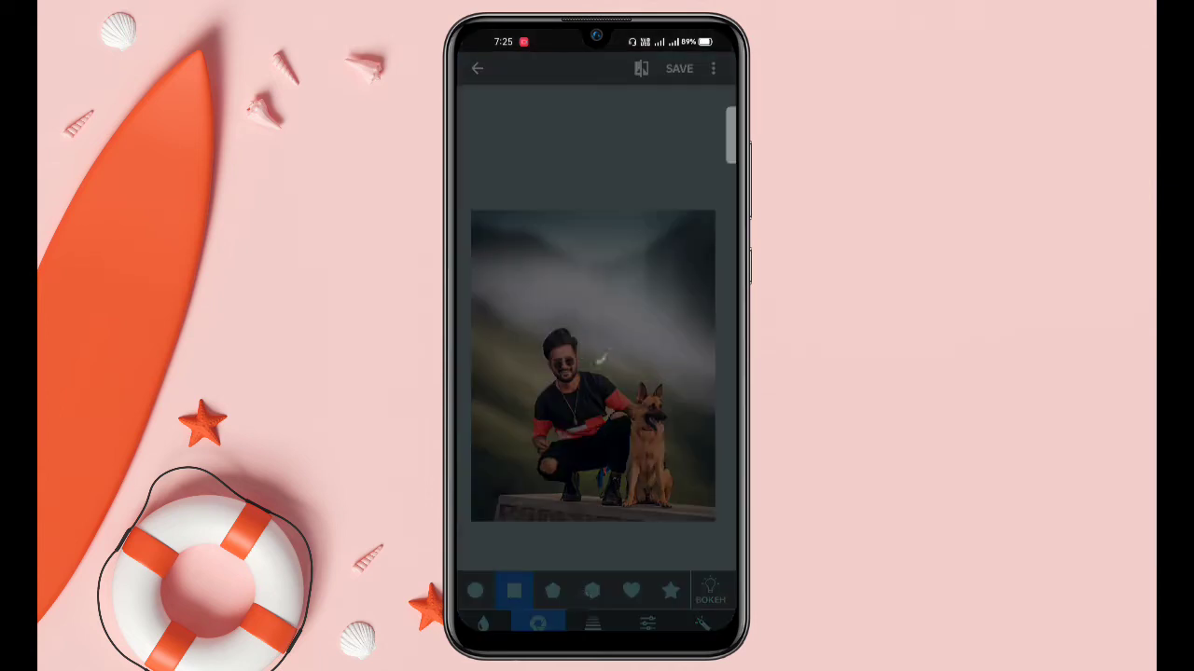
left_click(475, 591)
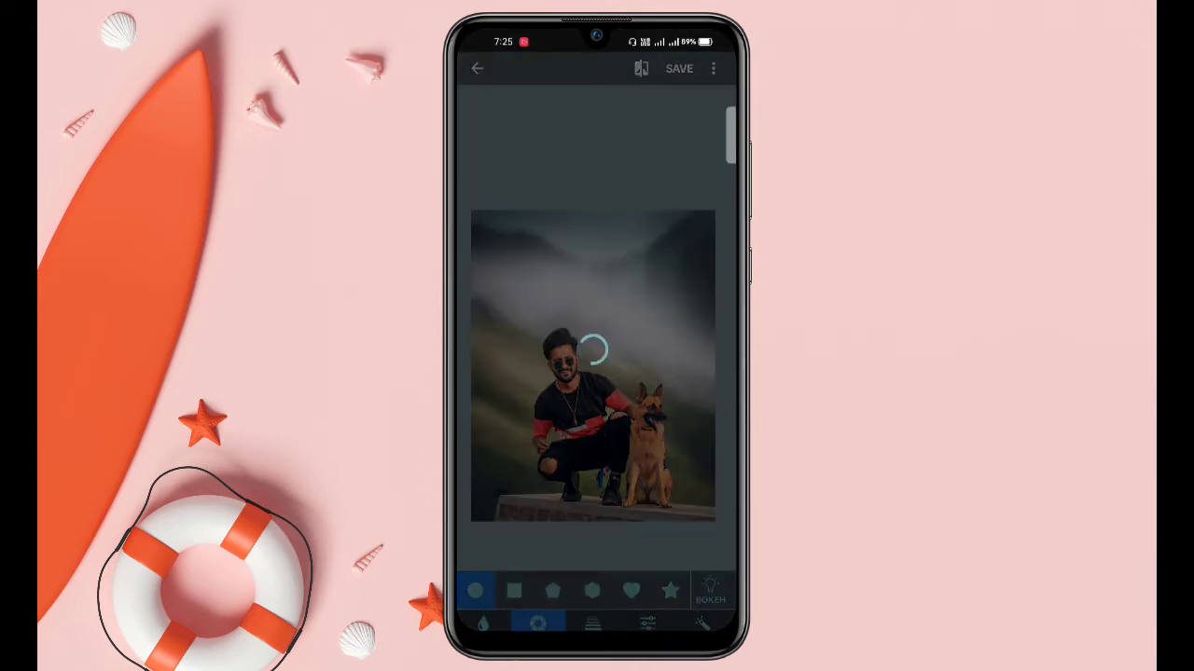
left_click(710, 591)
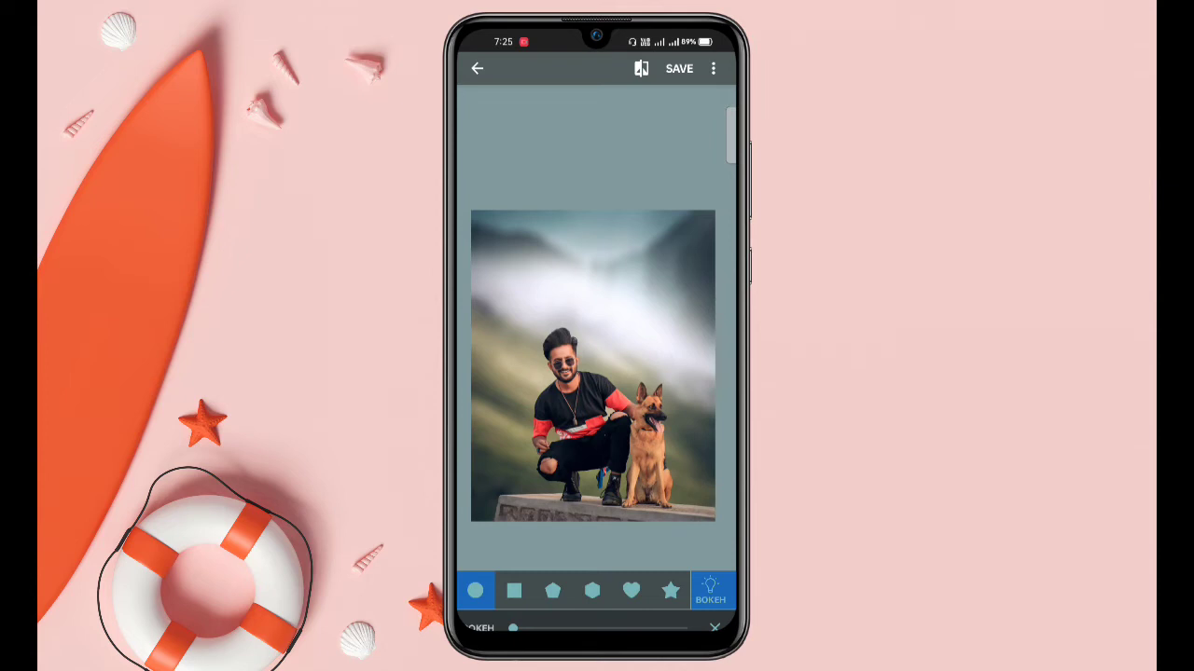
left_click_drag(513, 627, 603, 628)
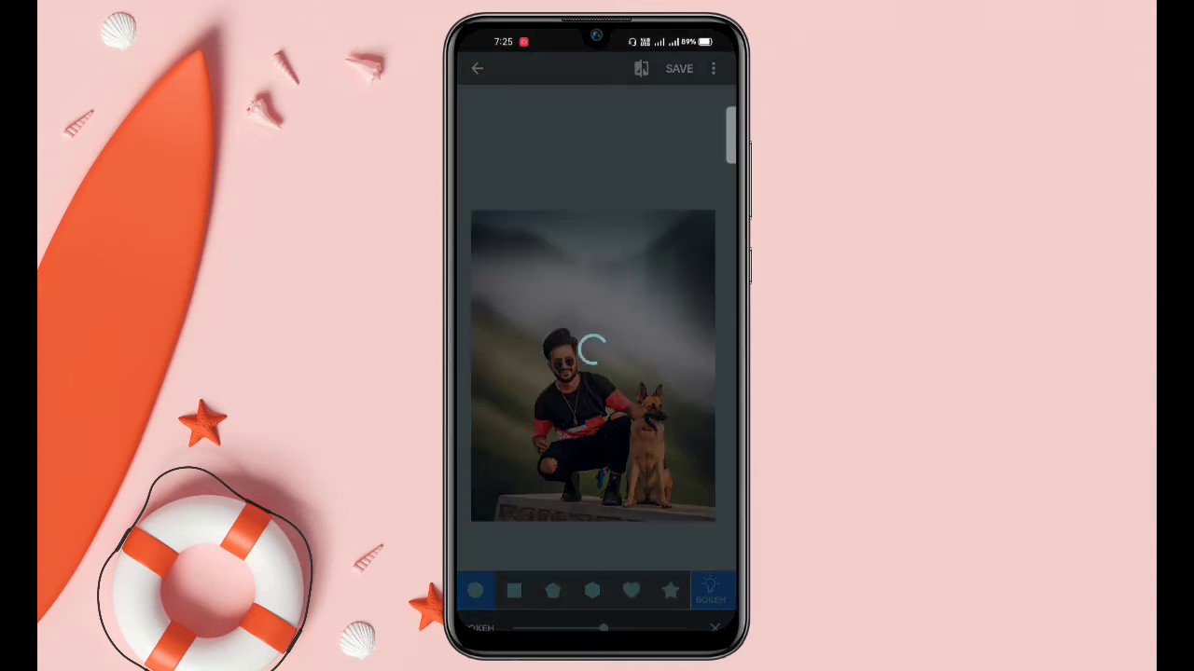
left_click_drag(603, 627, 654, 628)
left_click_drag(654, 627, 568, 628)
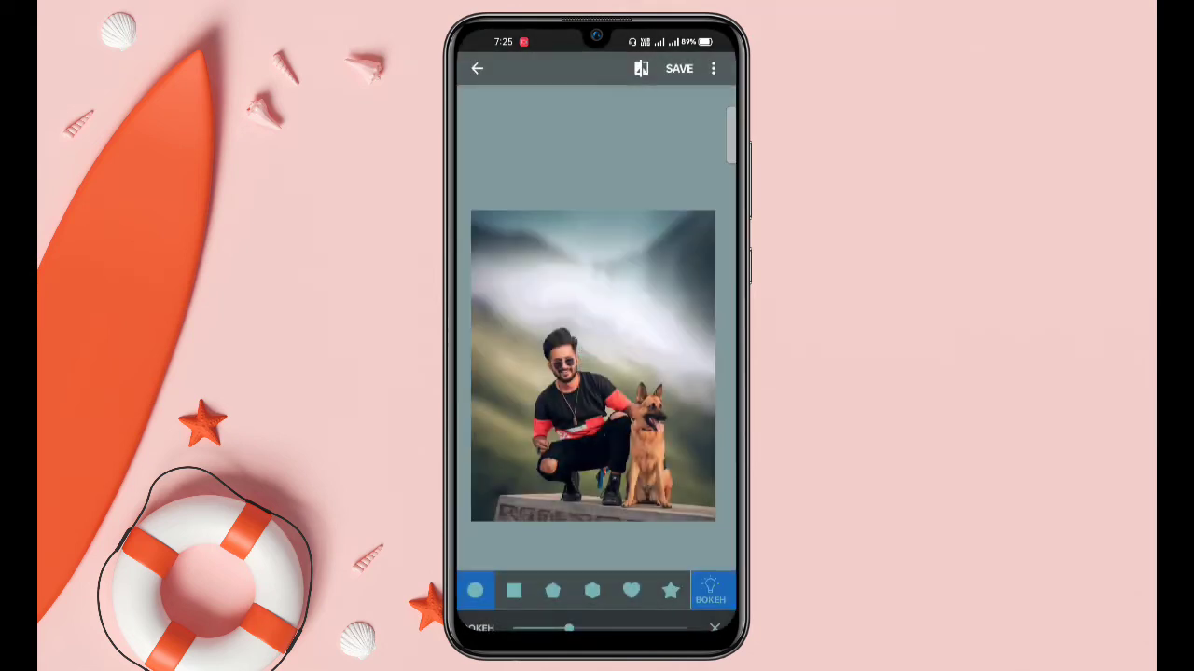
left_click(714, 628)
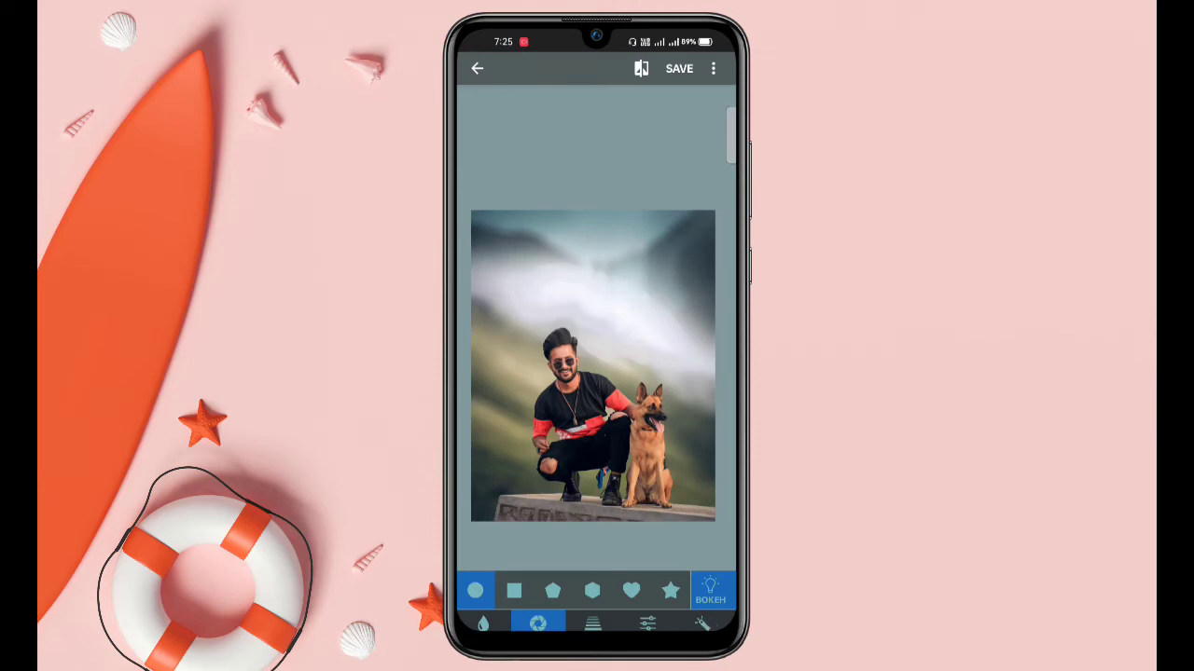
Step: Preview ENH, B&W, B&W.CO and Sepia foreground filters, then keep NO filter
left_click(647, 623)
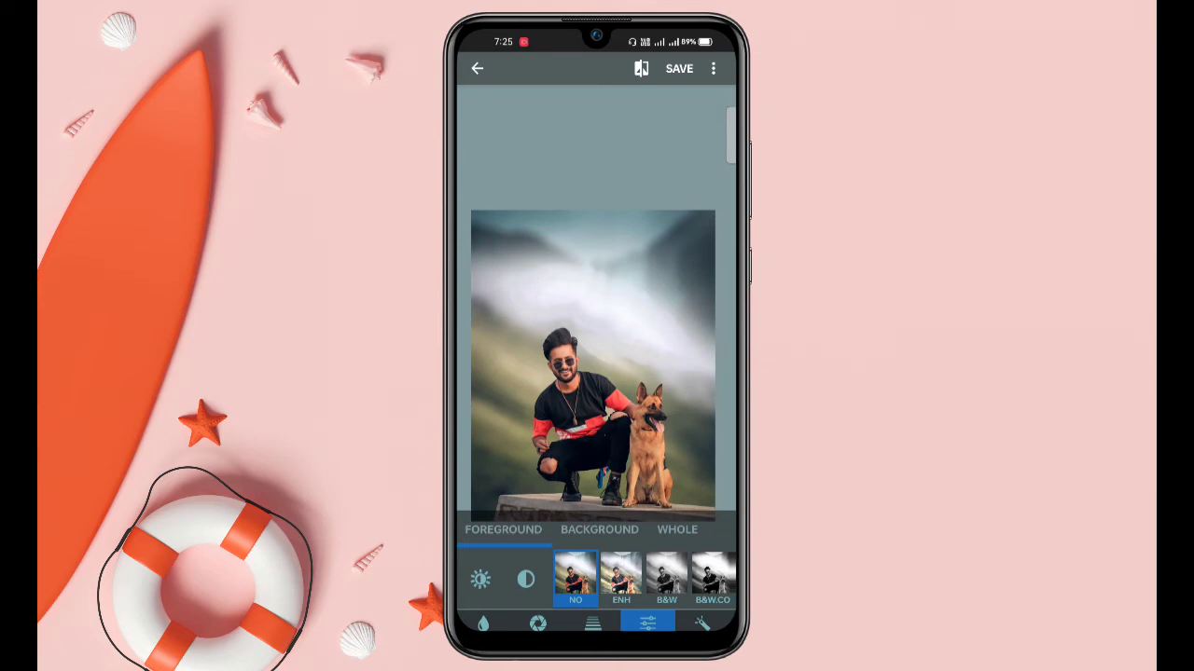
left_click(621, 578)
left_click(666, 578)
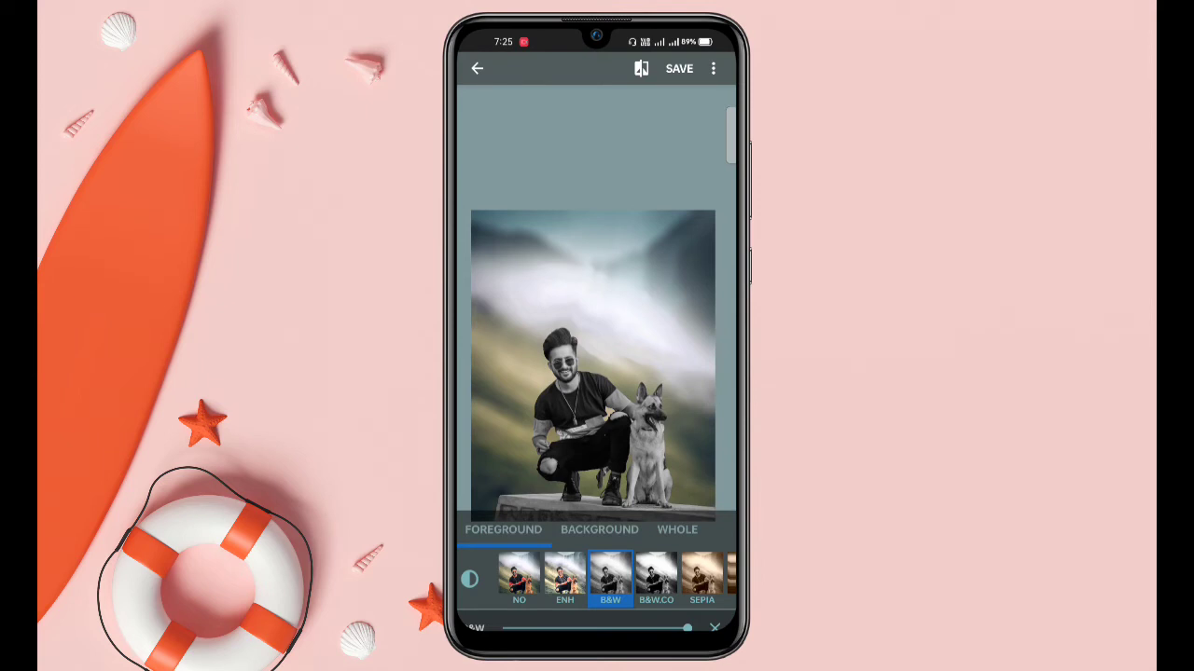
left_click(656, 578)
left_click(701, 579)
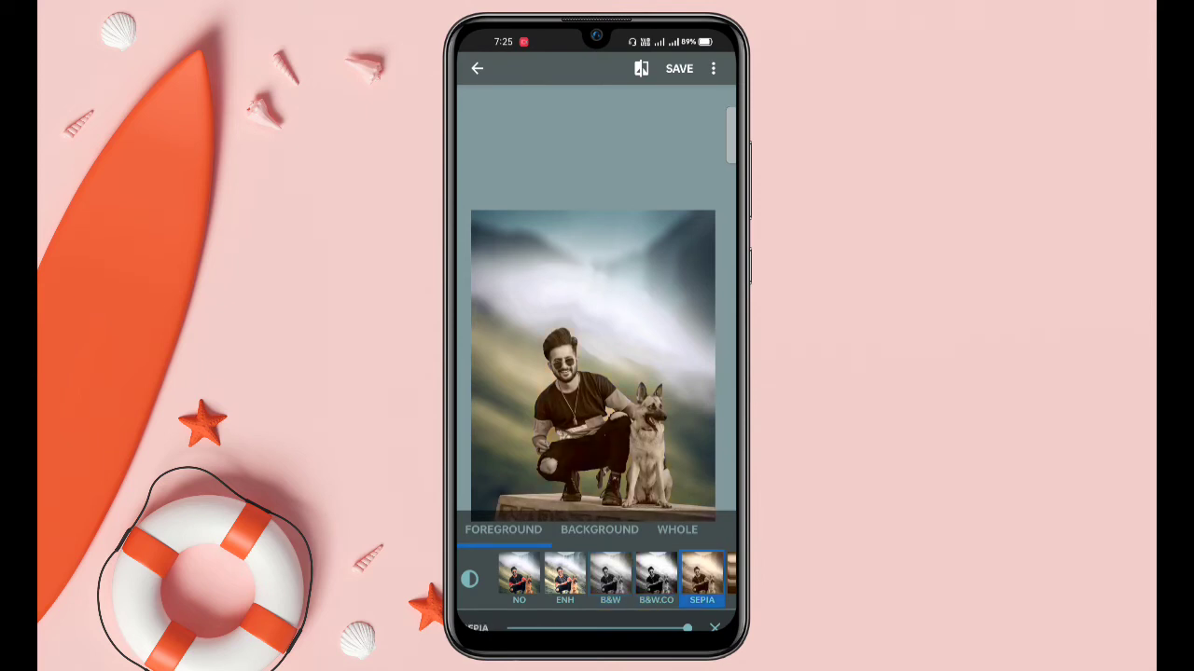
left_click(519, 578)
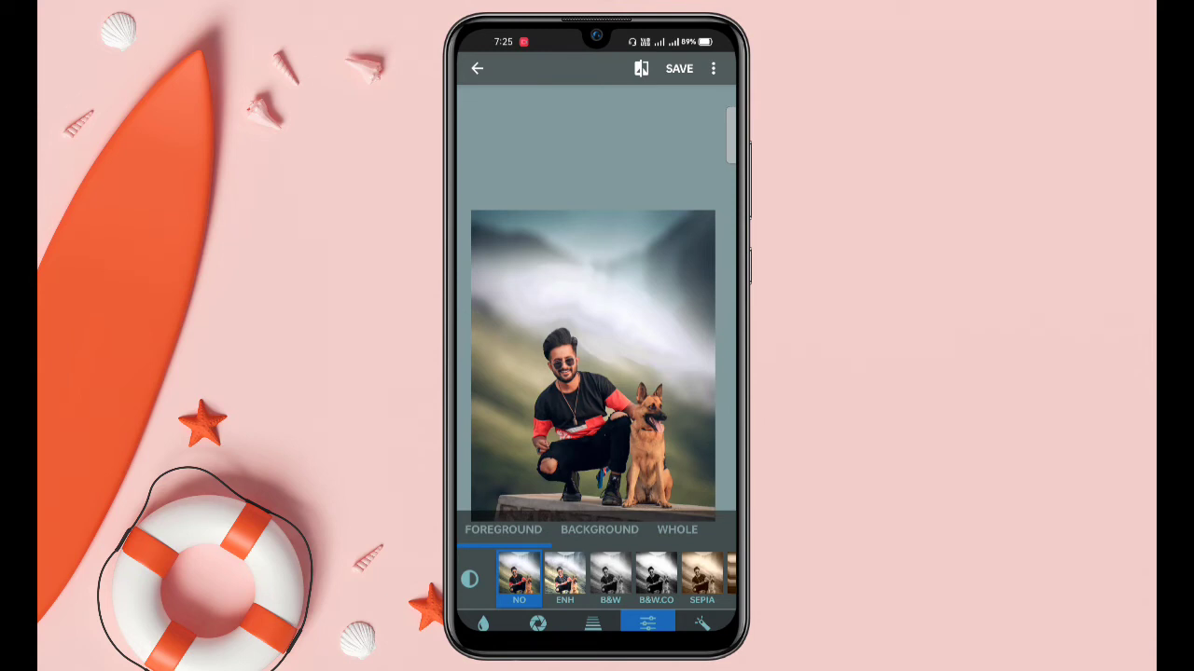
left_click(599, 529)
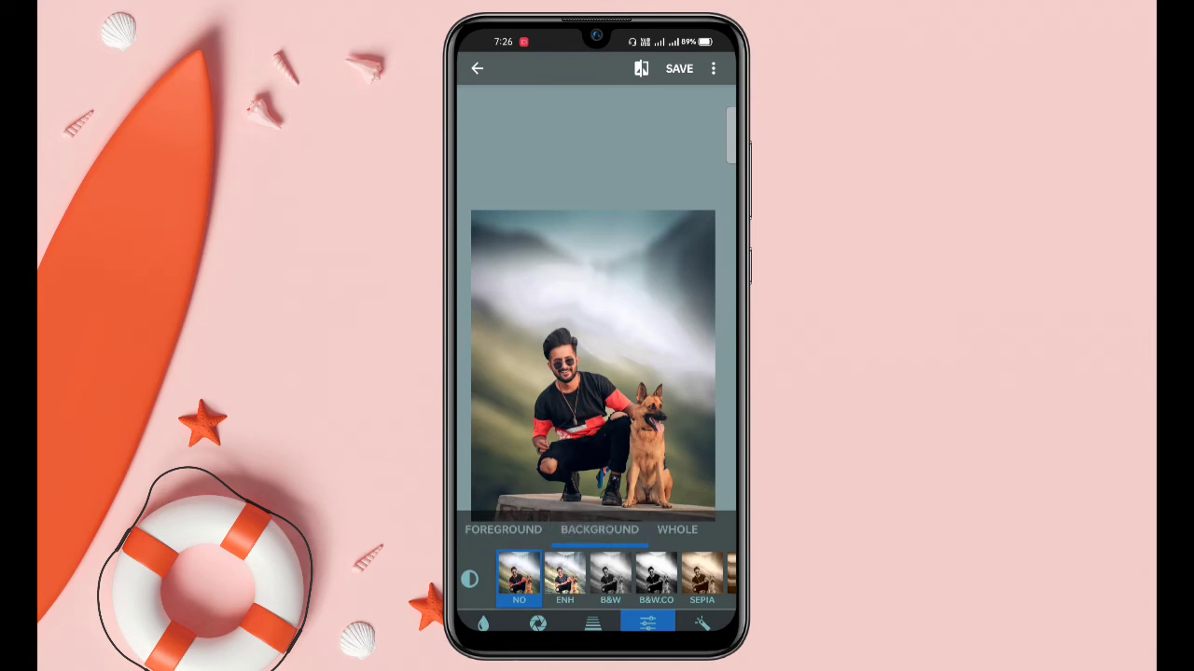
Step: Preview black-and-white, sepia, cross-process, XPROCESS 2, vintage and emerald filters on the background
left_click_drag(653, 578, 569, 578)
left_click(525, 578)
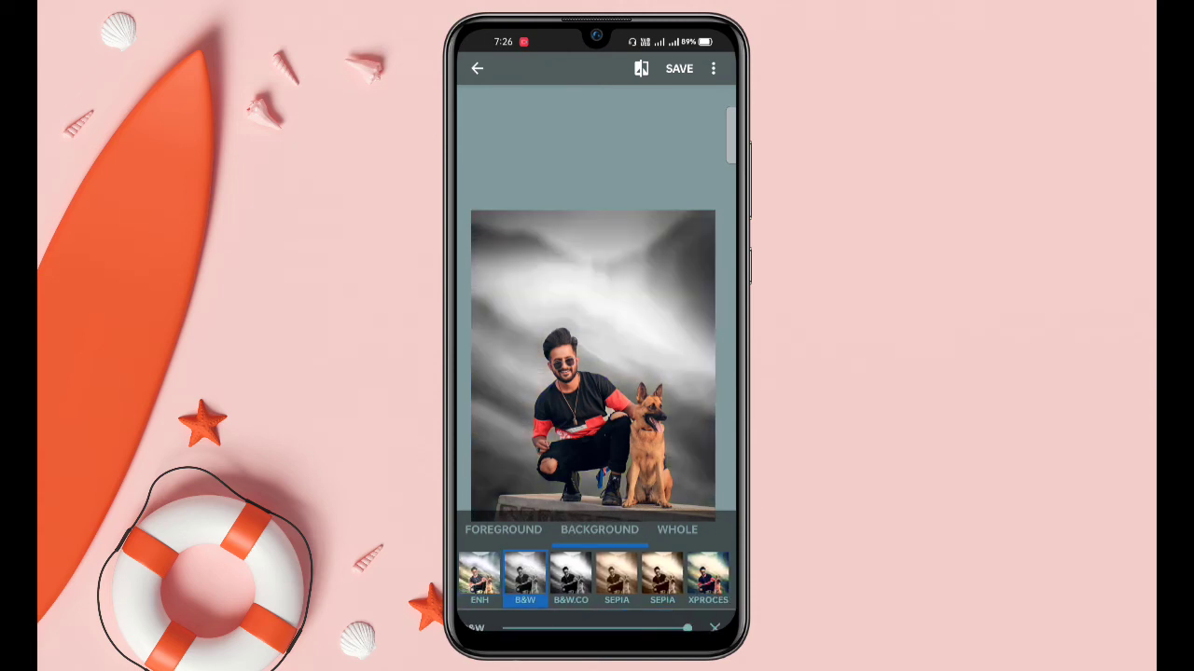
left_click(571, 578)
left_click(616, 578)
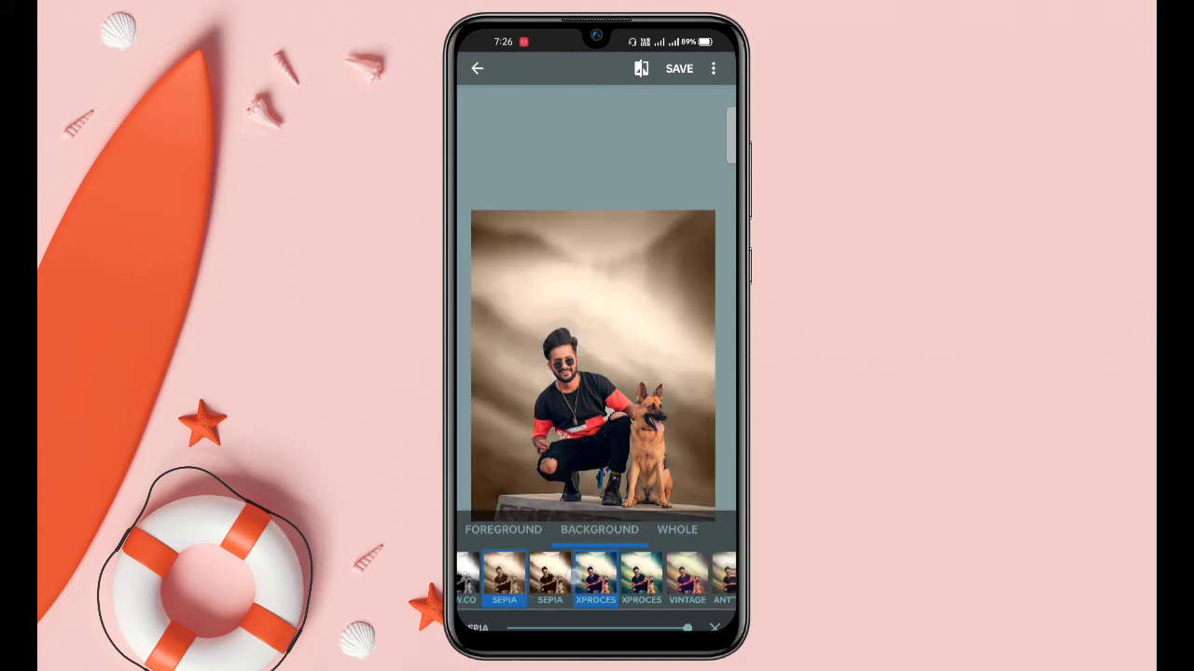
left_click(595, 578)
left_click(641, 578)
left_click(567, 579)
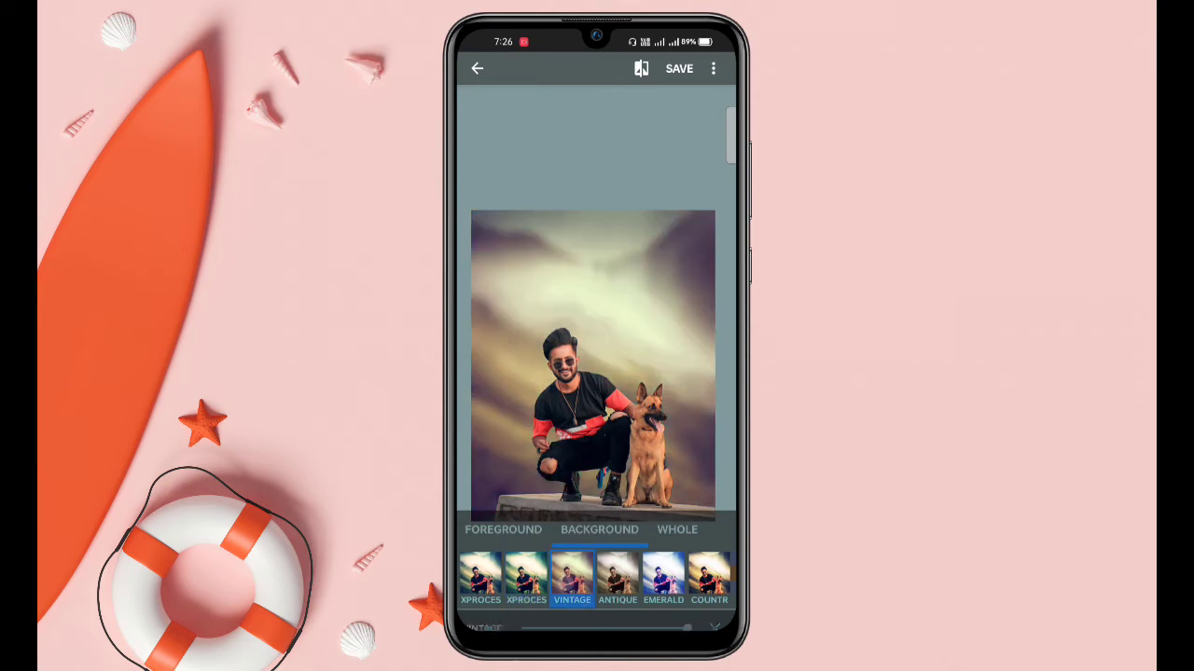
left_click(644, 578)
Step: Try country, olive, faded, Kelvin and antique background looks, returning to XPROCESS 2
left_click(643, 578)
left_click(689, 578)
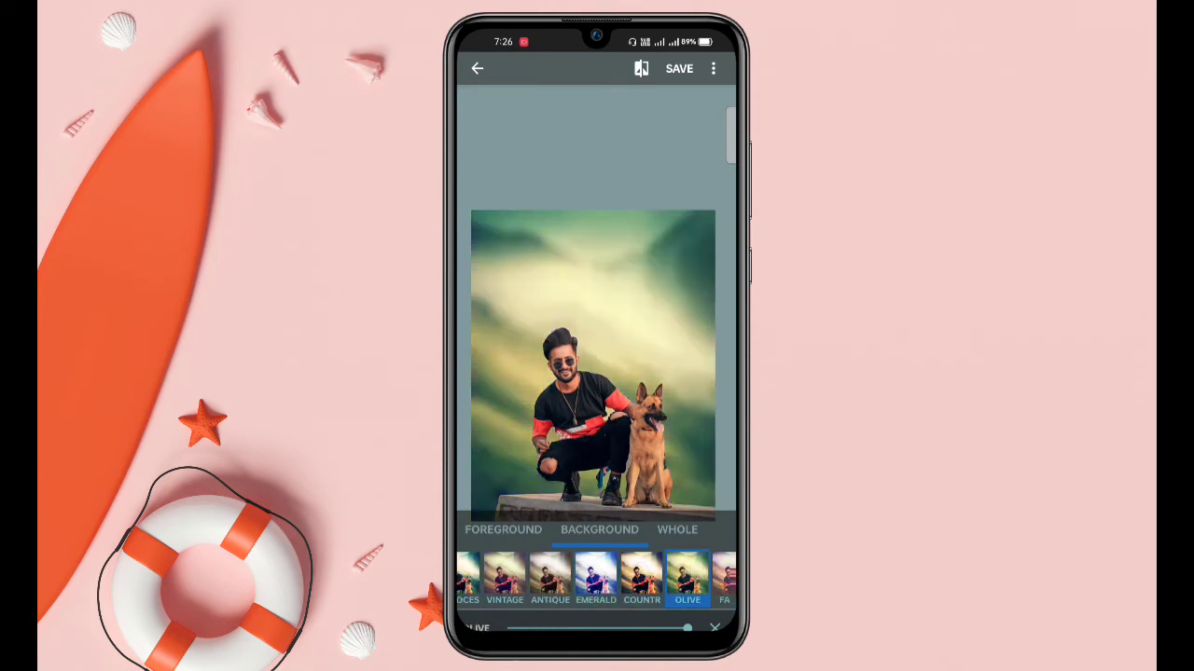
left_click(642, 578)
left_click(688, 578)
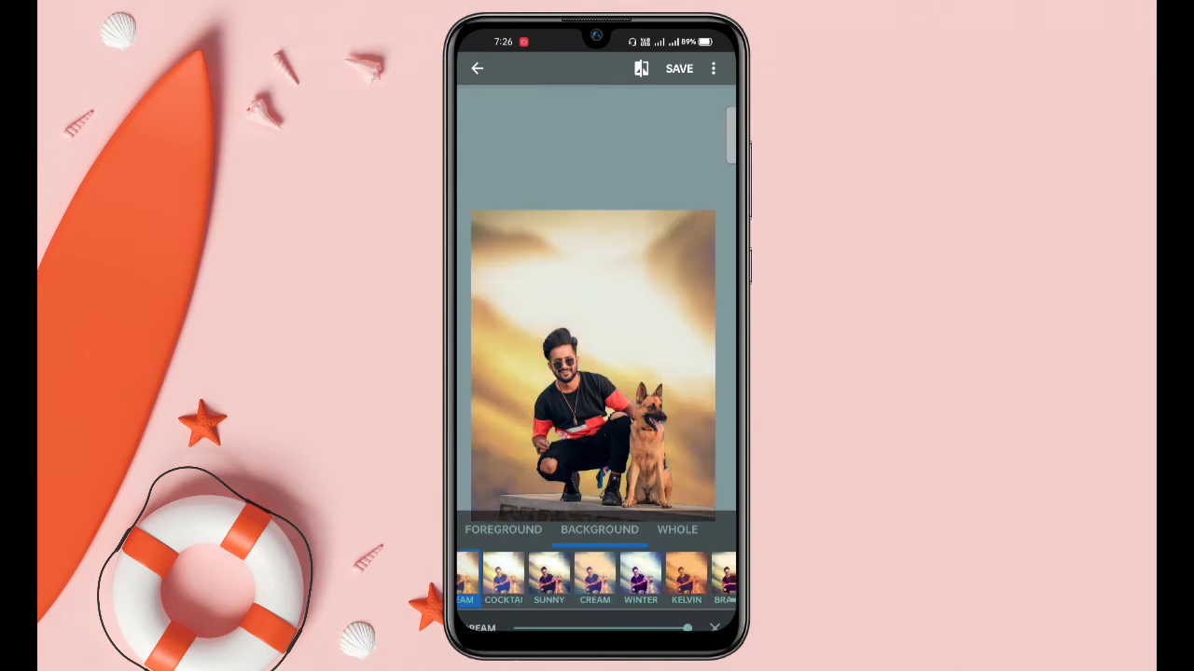
left_click(642, 578)
left_click(680, 578)
left_click_drag(590, 578, 690, 578)
left_click(587, 578)
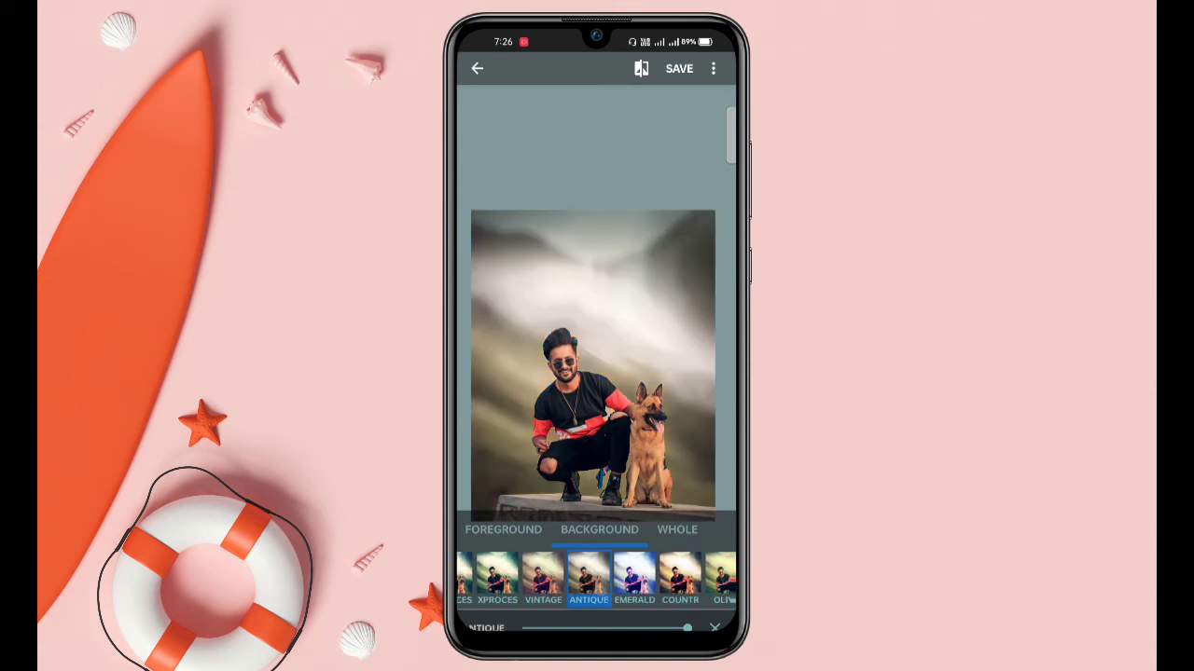
left_click(569, 578)
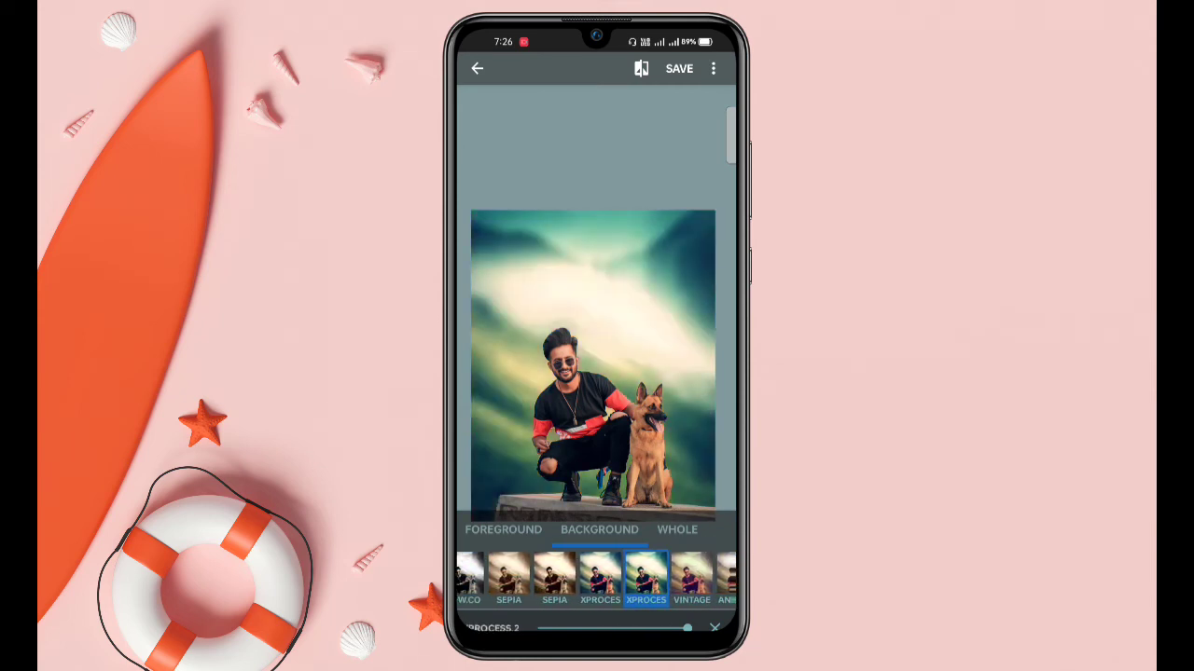
Step: Try XPROCESS 1 on the whole photo, set it back to NO, and return to background filtering
left_click(677, 529)
left_click(600, 577)
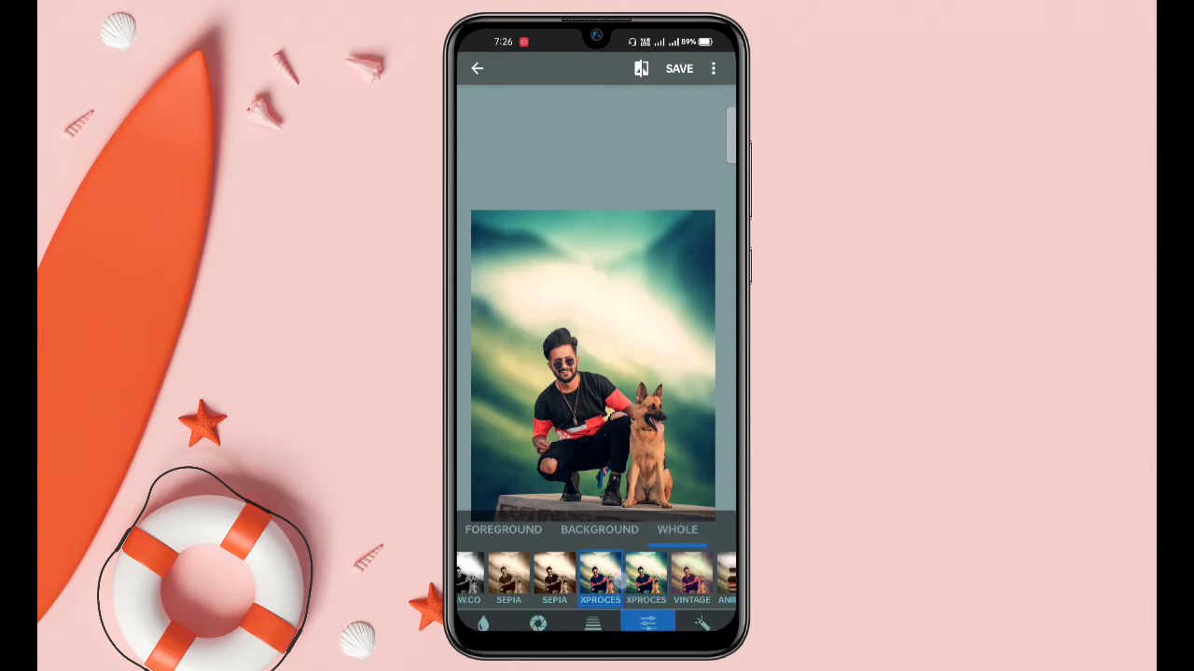
scroll(596, 578, "left", 5)
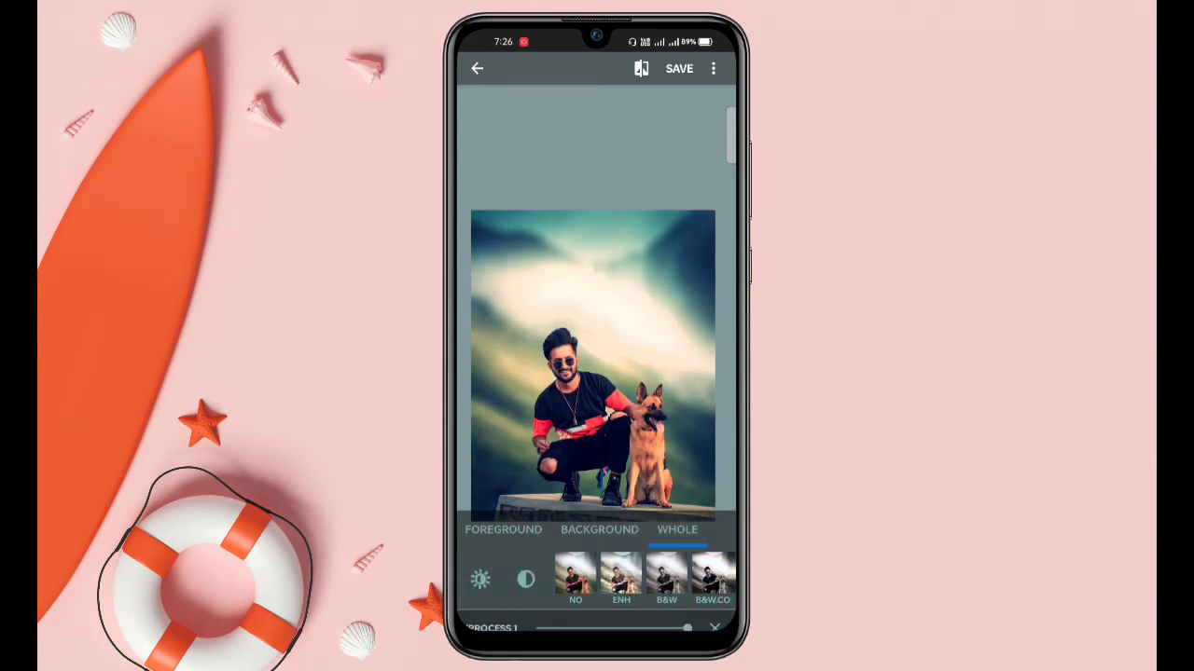
left_click(574, 576)
left_click(599, 529)
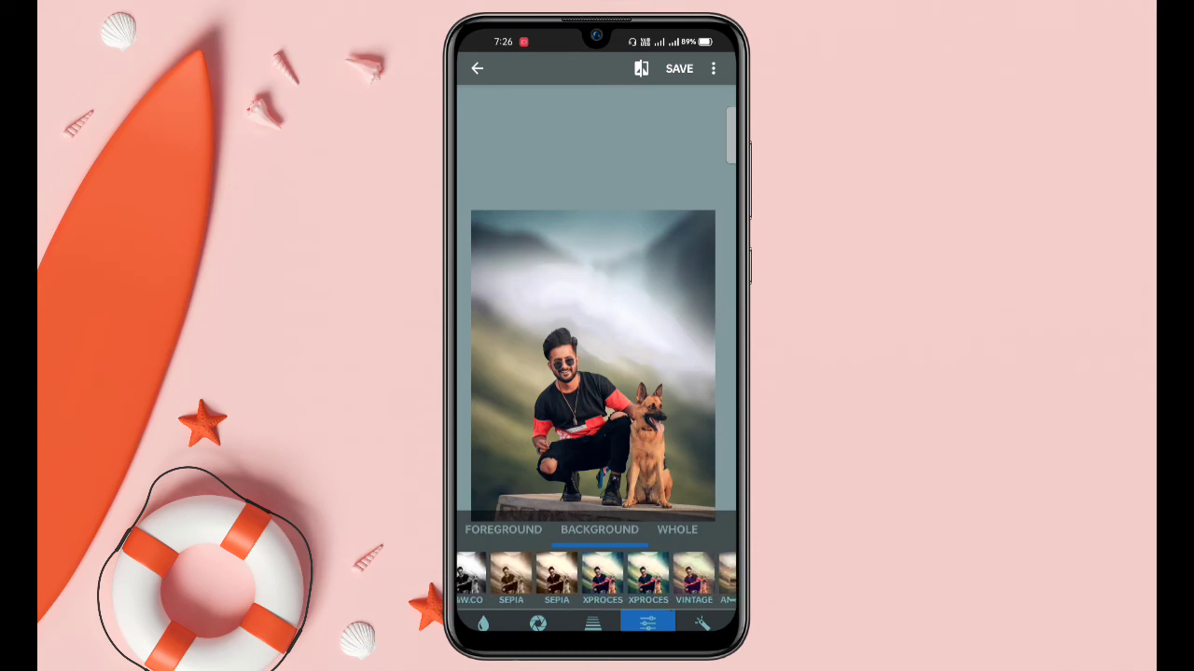
Step: Compare BRANNAN and OLIVE, then keep the teal XPROCESS 2 tint on the background
scroll(597, 579, "right", 5)
scroll(518, 597, "right", 5)
scroll(518, 578, "right", 5)
scroll(512, 579, "right", 5)
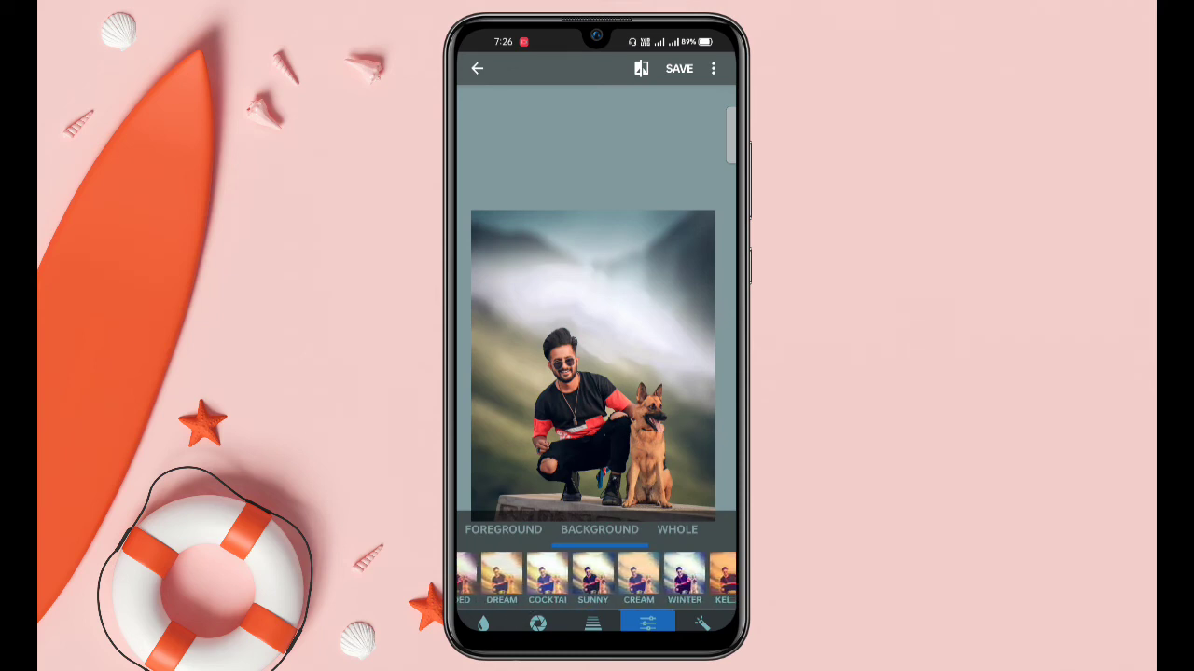
scroll(536, 579, "right", 5)
left_click(687, 576)
scroll(597, 579, "left", 5)
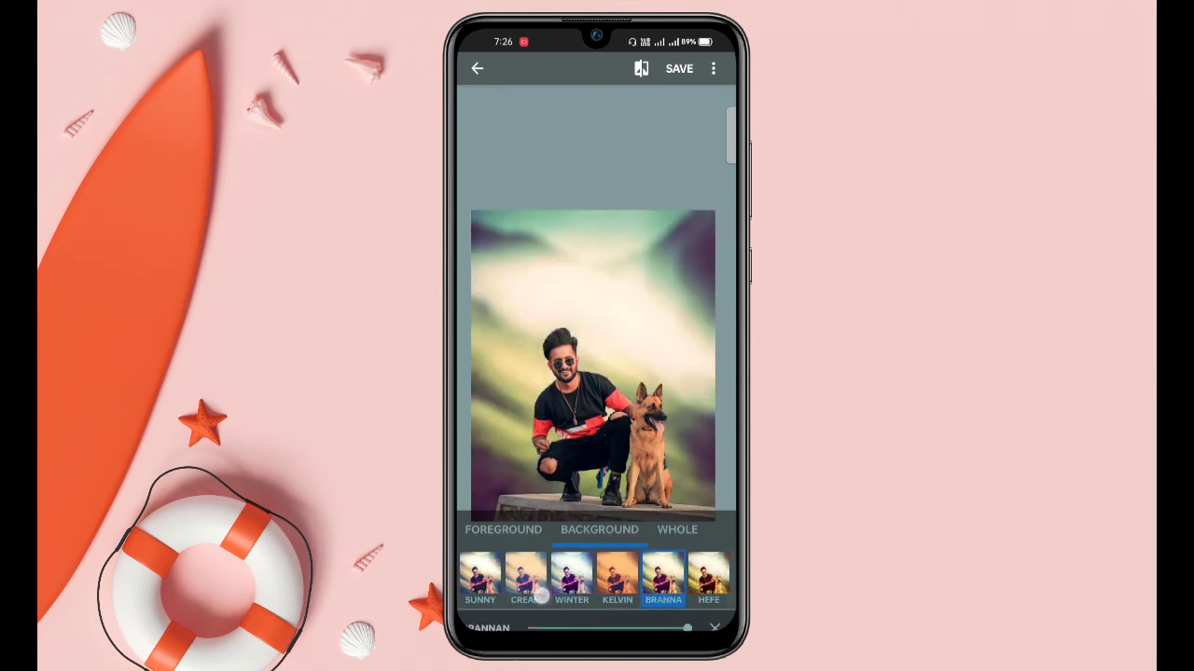
scroll(597, 578, "left", 5)
scroll(597, 578, "left", 1)
left_click(620, 577)
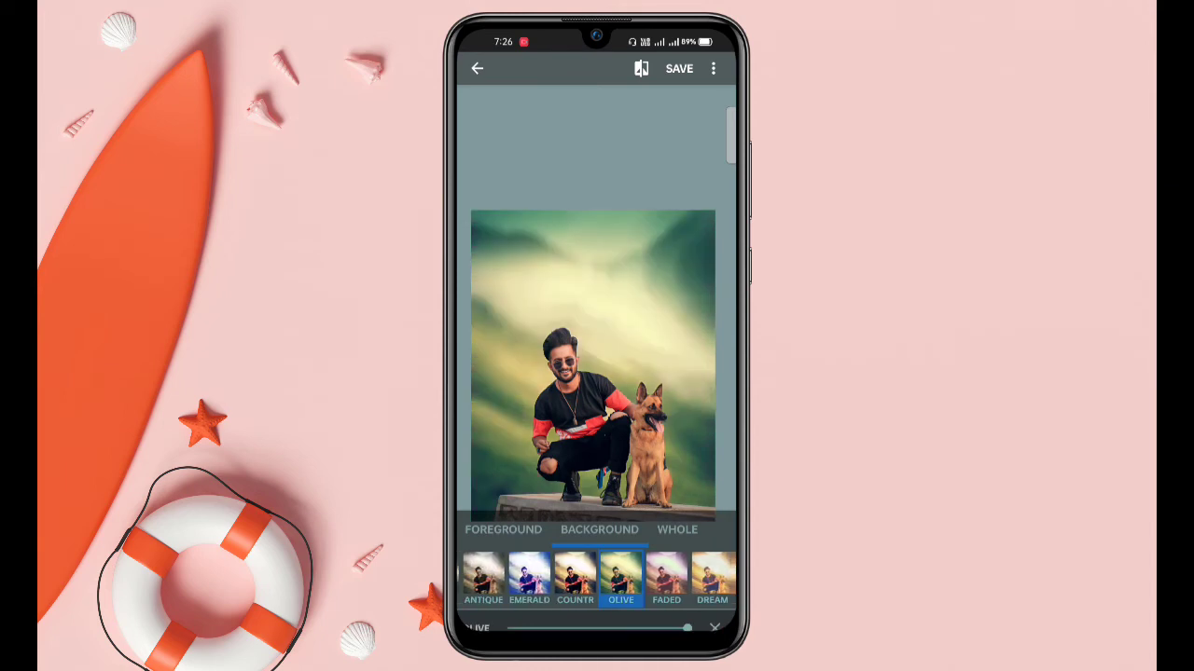
scroll(597, 578, "left", 2)
scroll(597, 579, "left", 2)
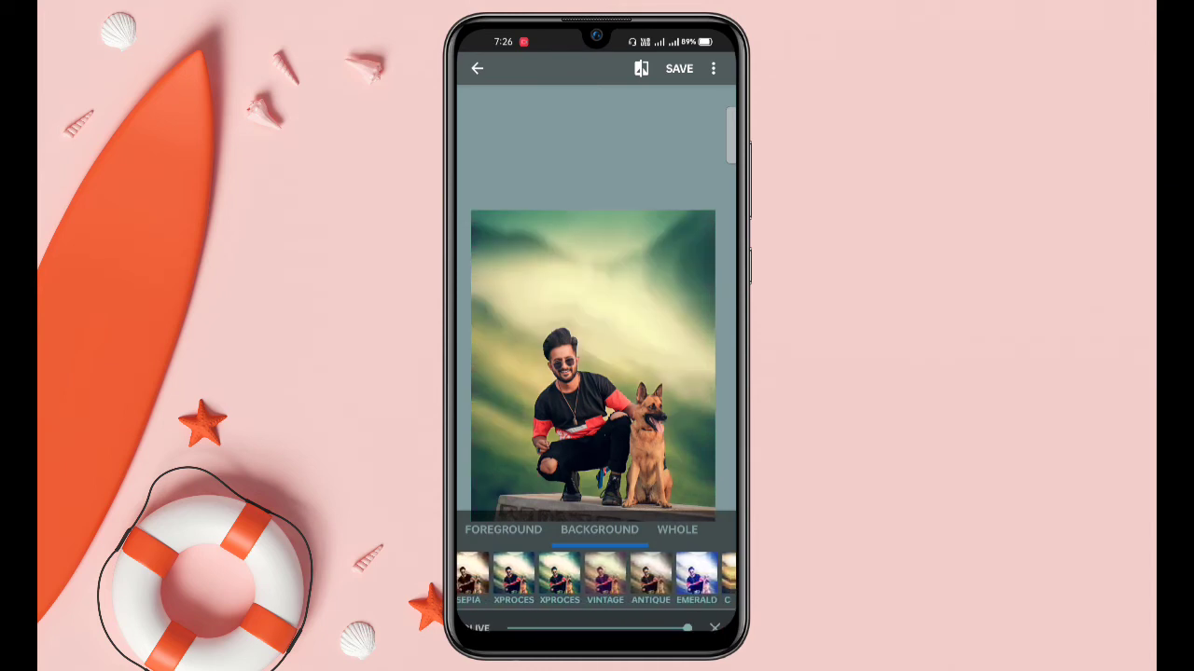
left_click(559, 577)
left_click(714, 628)
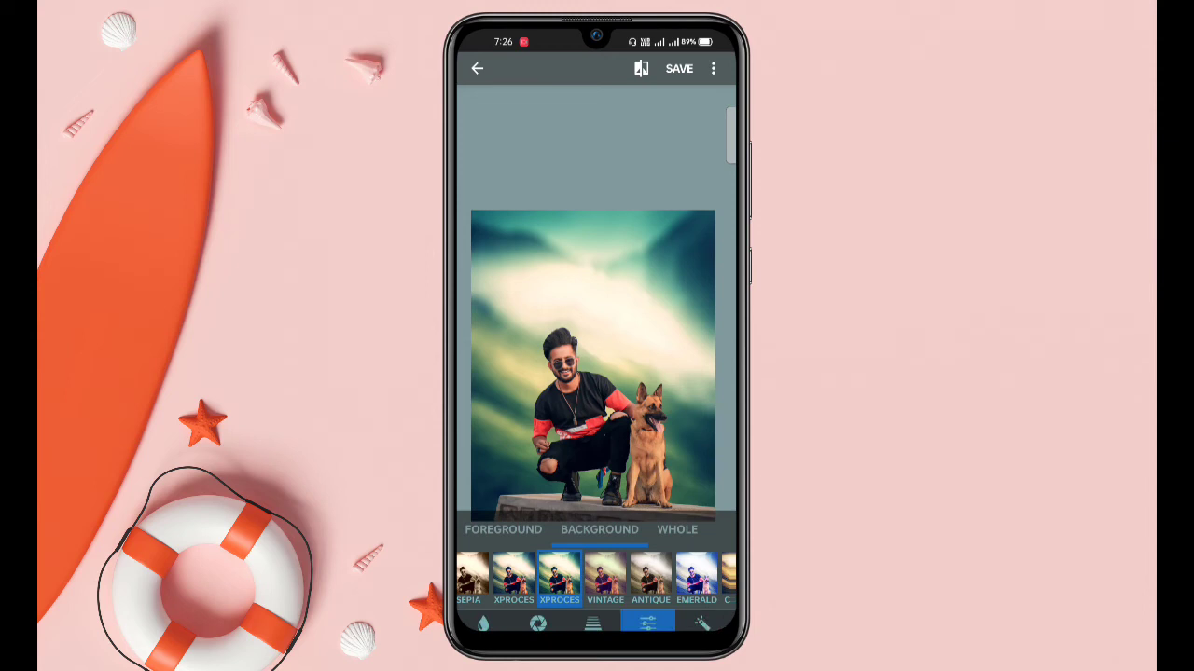
left_click(701, 622)
Step: Add a dark vignette, save the photo with YES, then exit to the notification shade
left_click(489, 590)
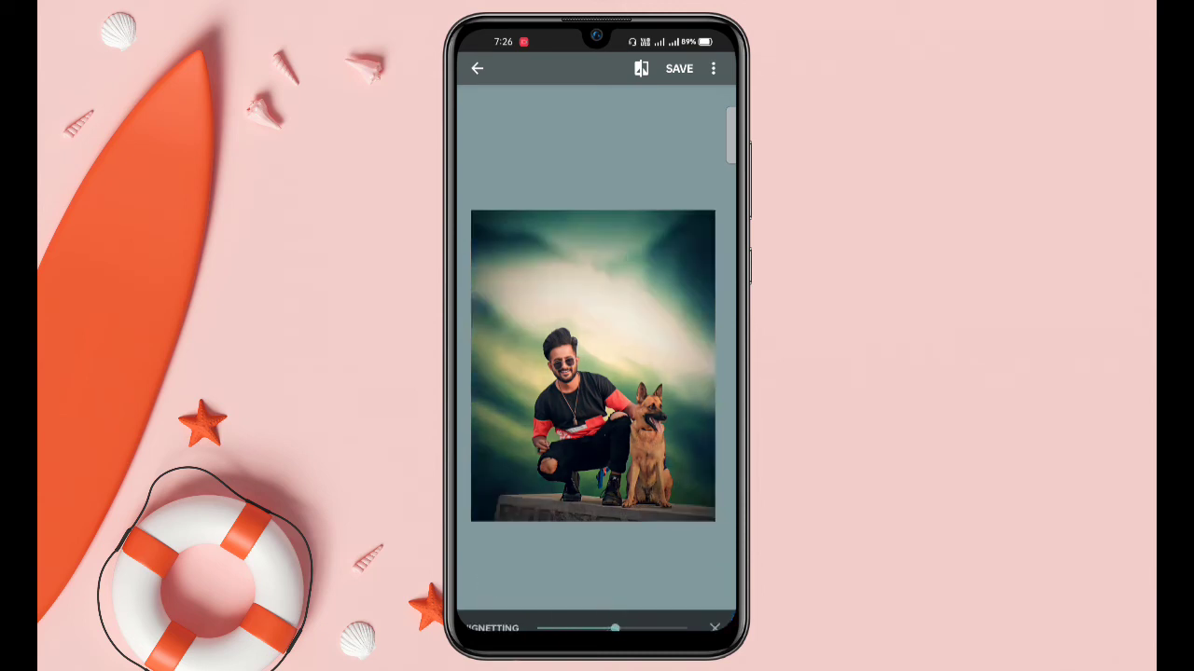
left_click(714, 627)
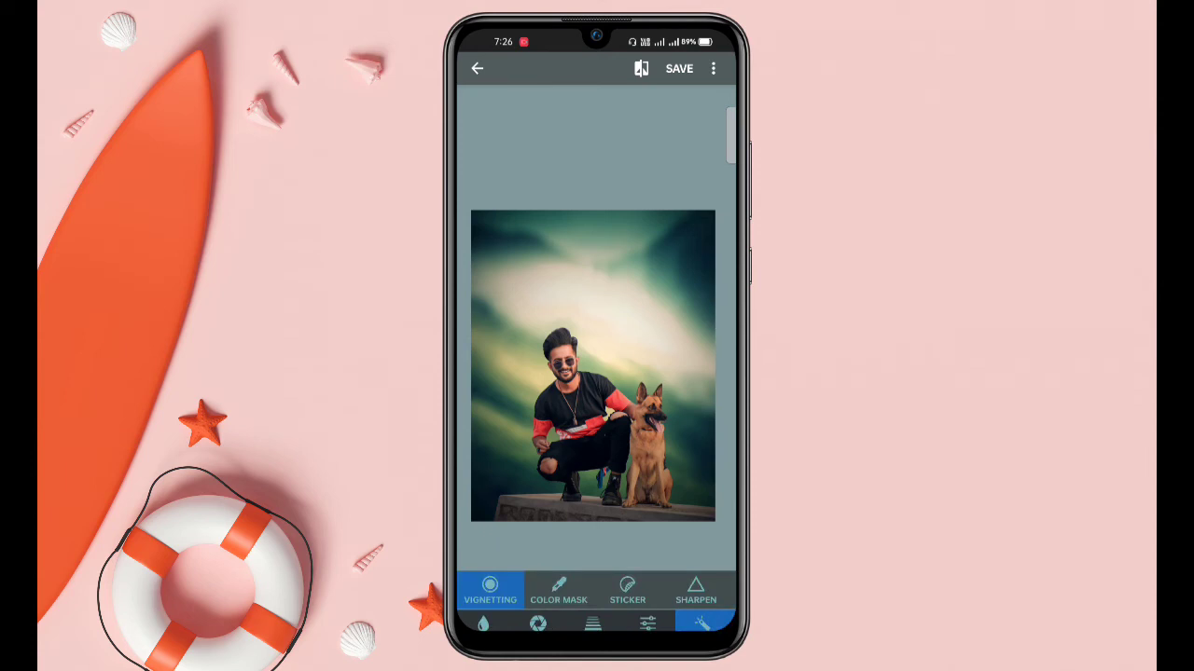
left_click(679, 68)
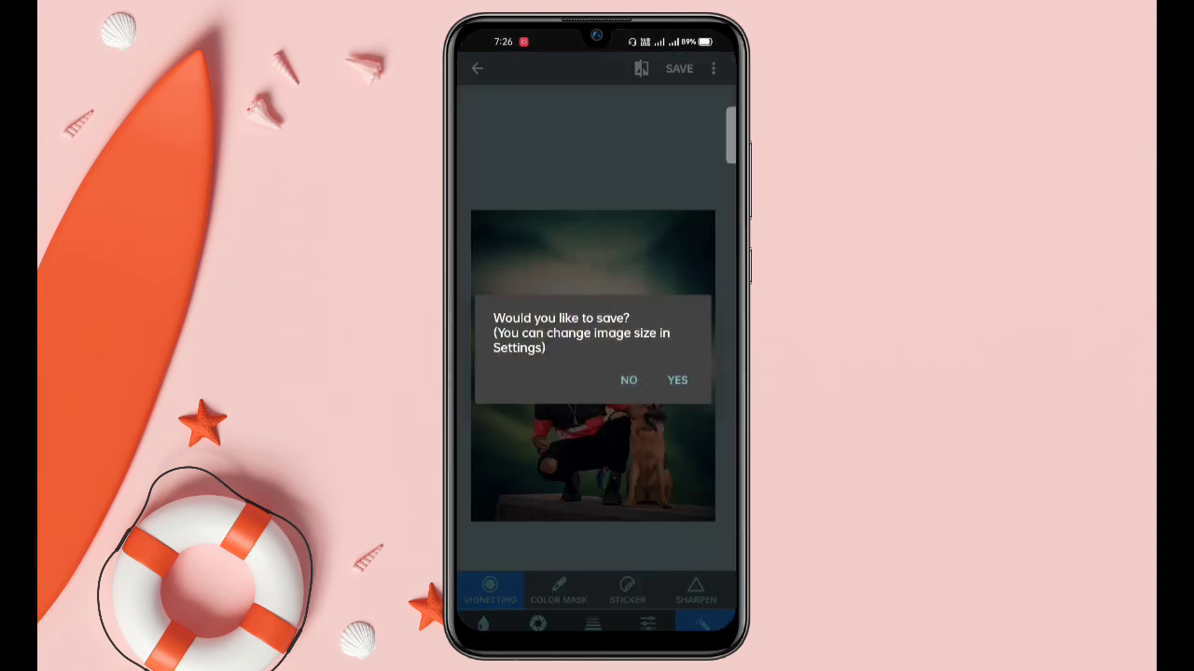
left_click(677, 380)
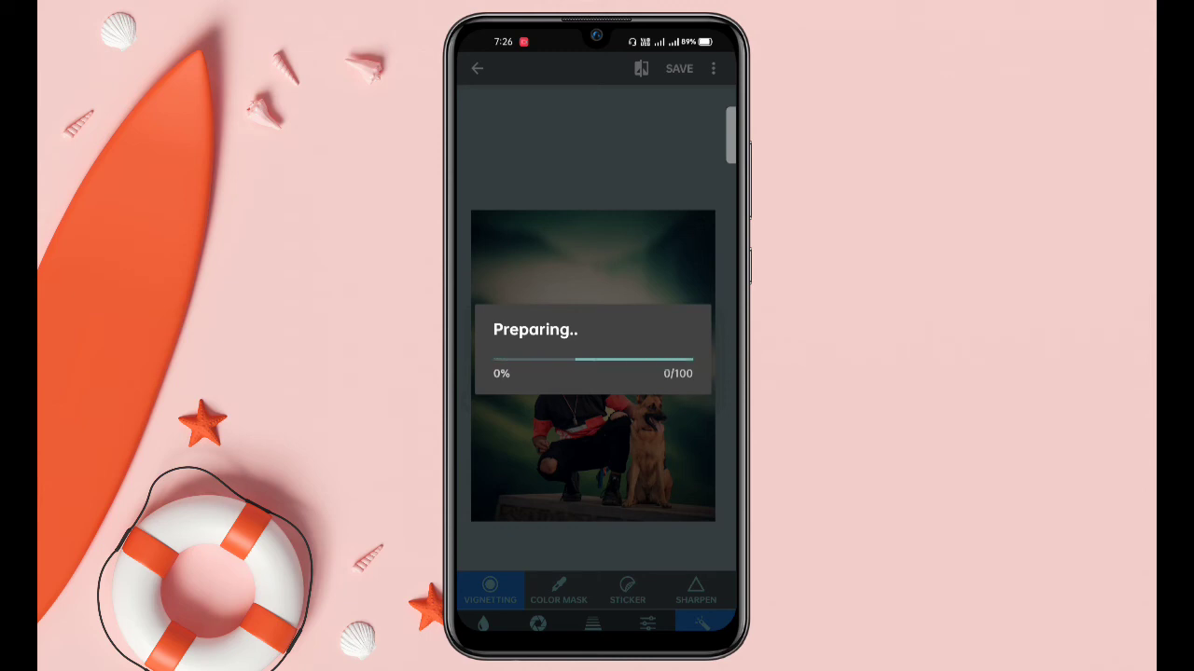
left_click_drag(602, 630, 607, 373)
left_click_drag(661, 95, 597, 420)
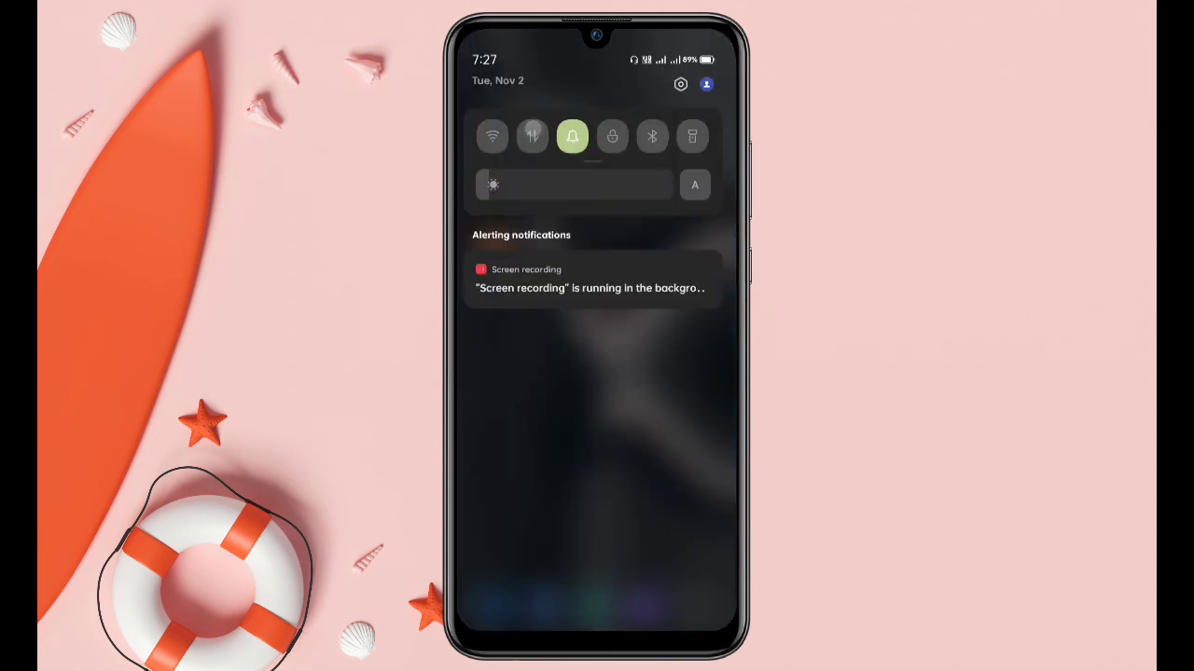
Step: Turn on mobile data from quick settings and launch Chrome from the app drawer
left_click(533, 136)
left_click_drag(657, 579, 665, 453)
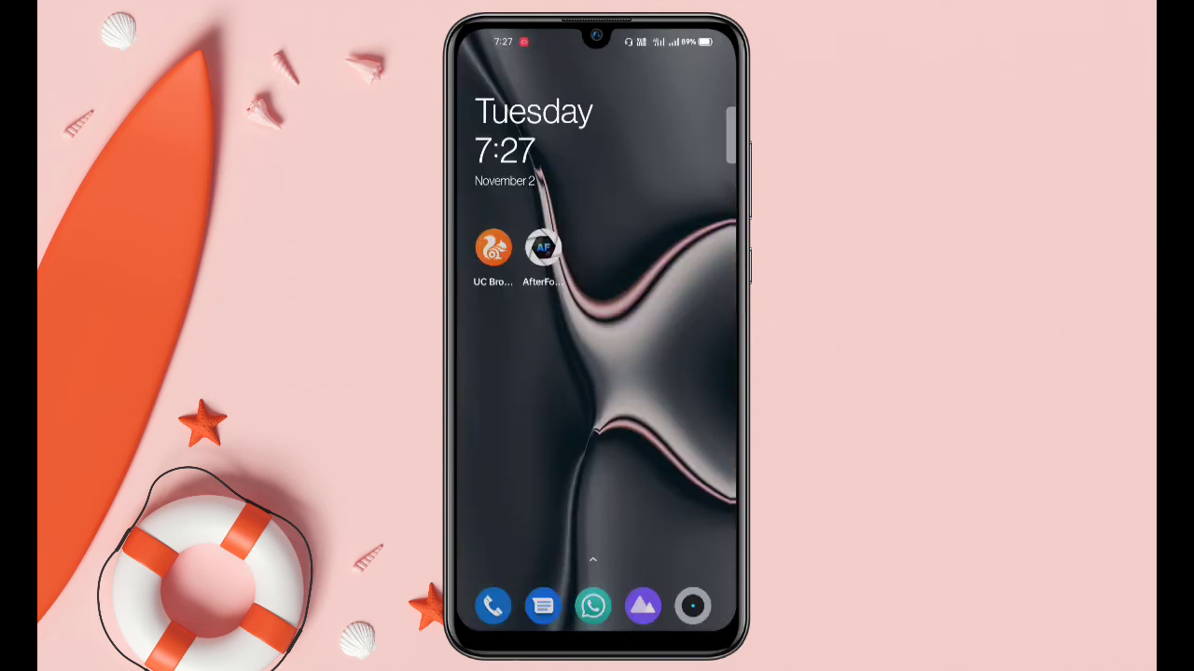
left_click_drag(593, 579, 597, 280)
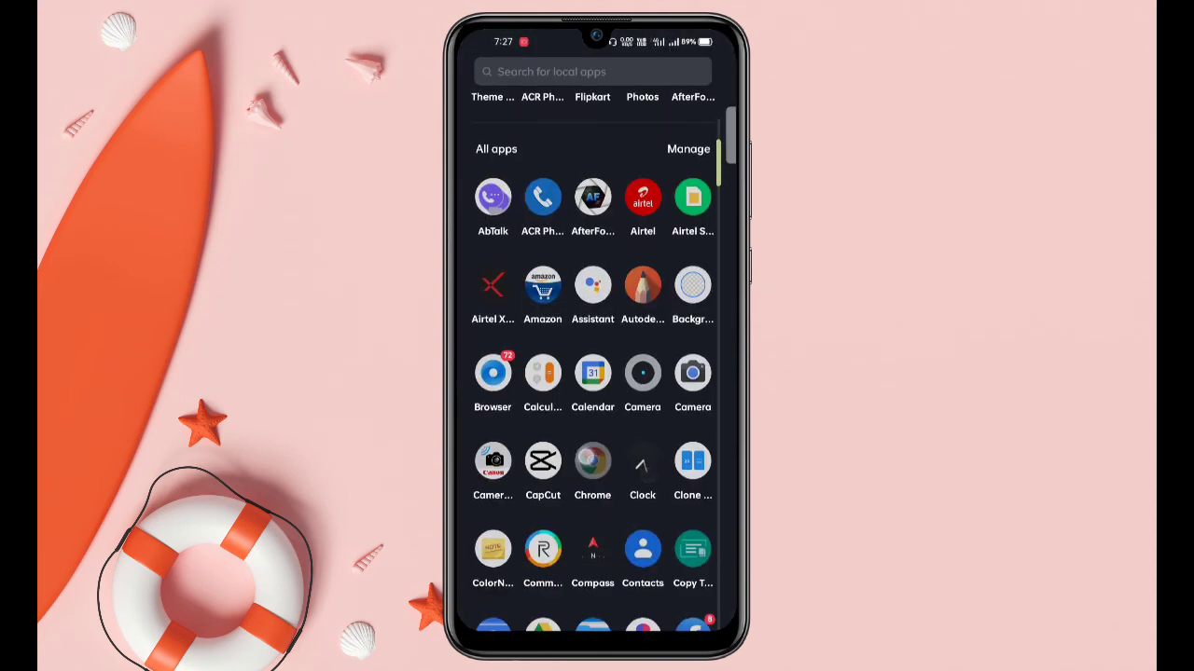
left_click(592, 461)
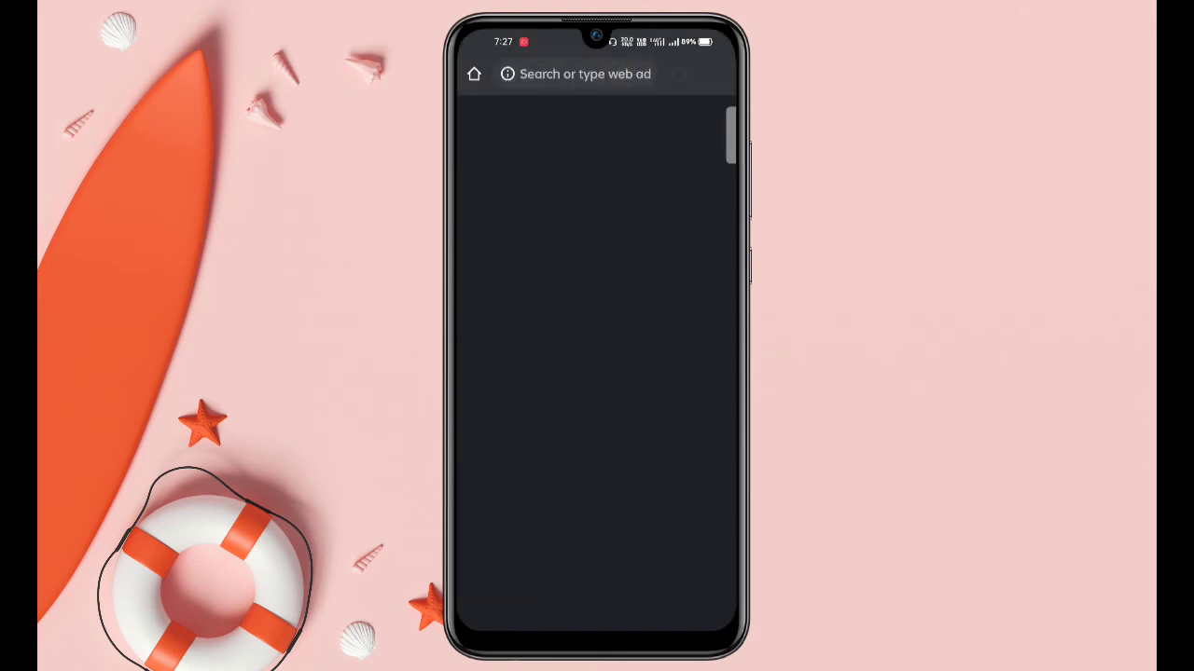
Step: Search 'afterfocus pro apkpure' and open the APKPure AfterFocus 2.2.3 download page
left_click(630, 75)
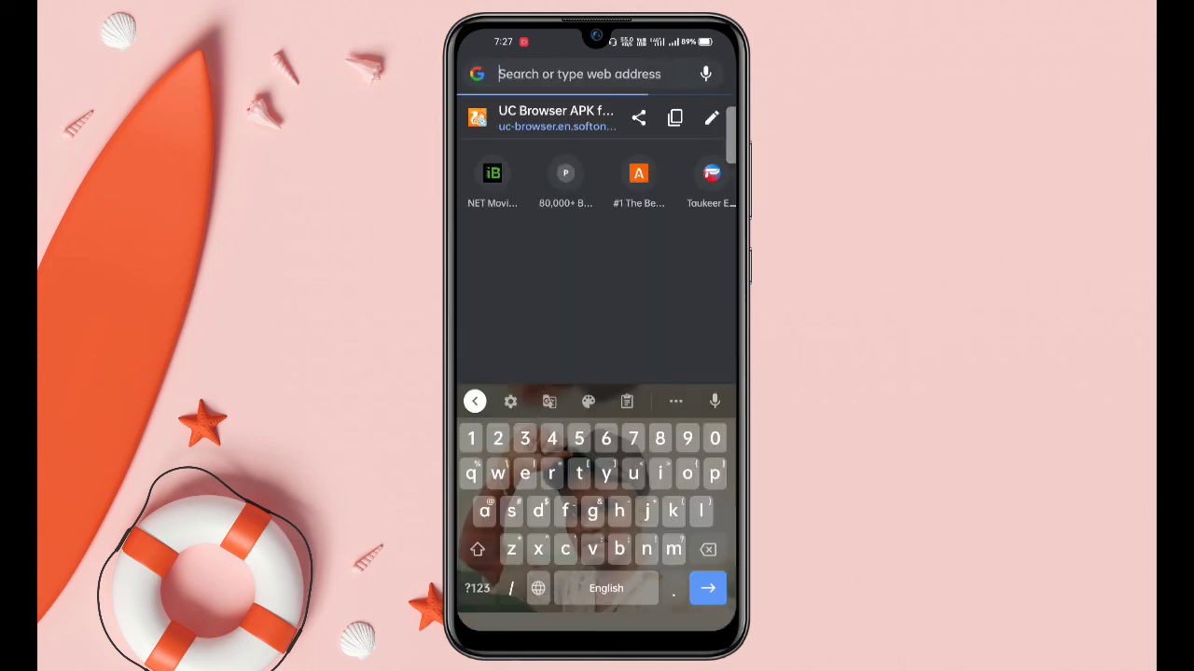
type("af")
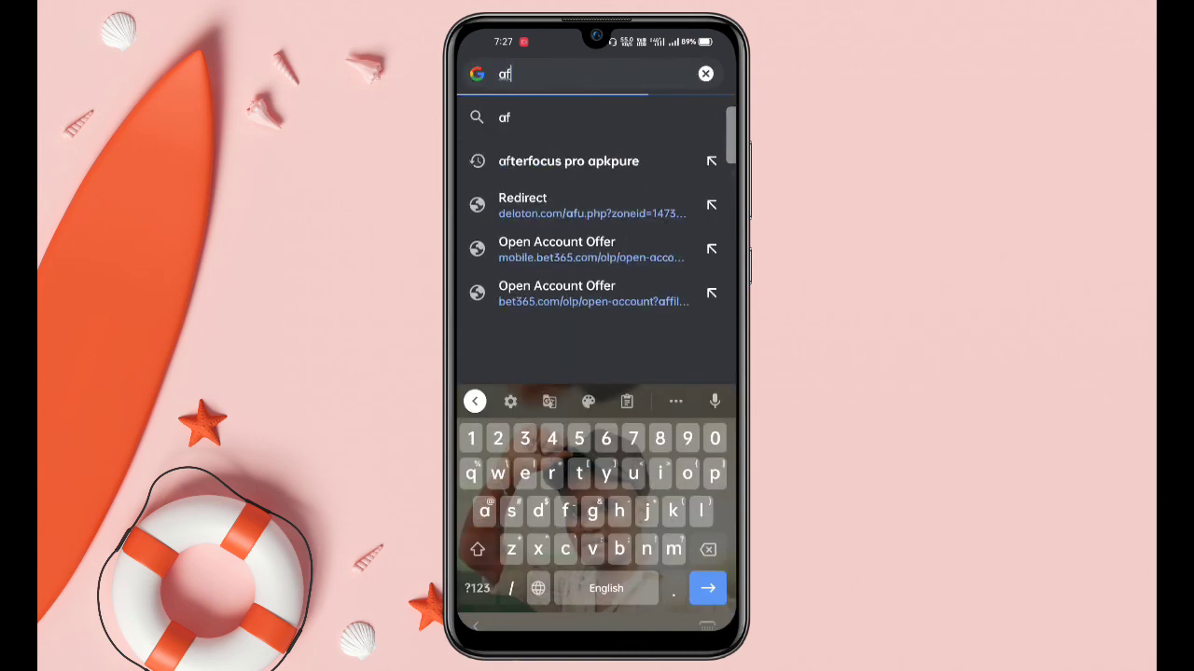
left_click(569, 161)
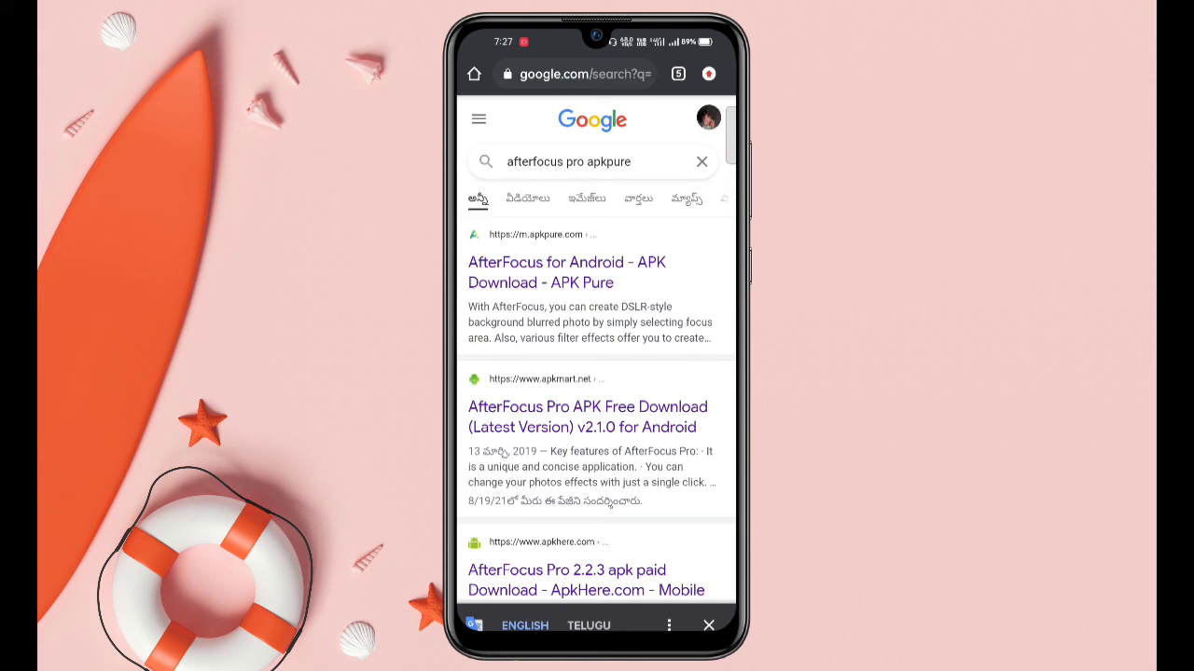
left_click(629, 276)
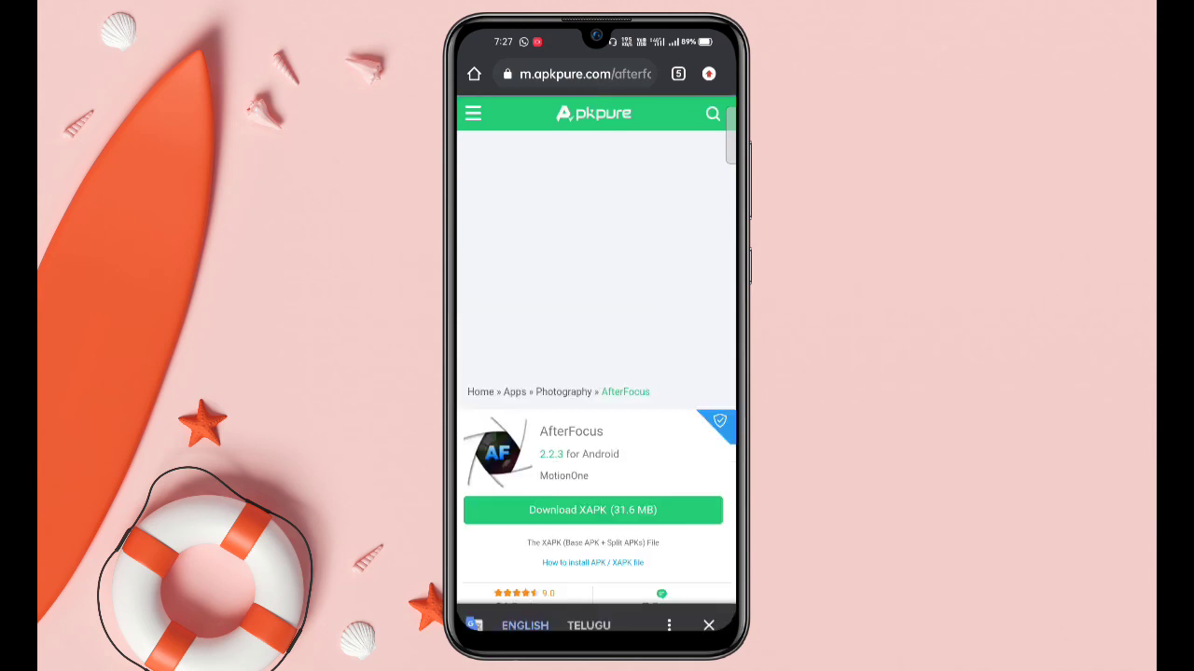
scroll(597, 373, "down", 2)
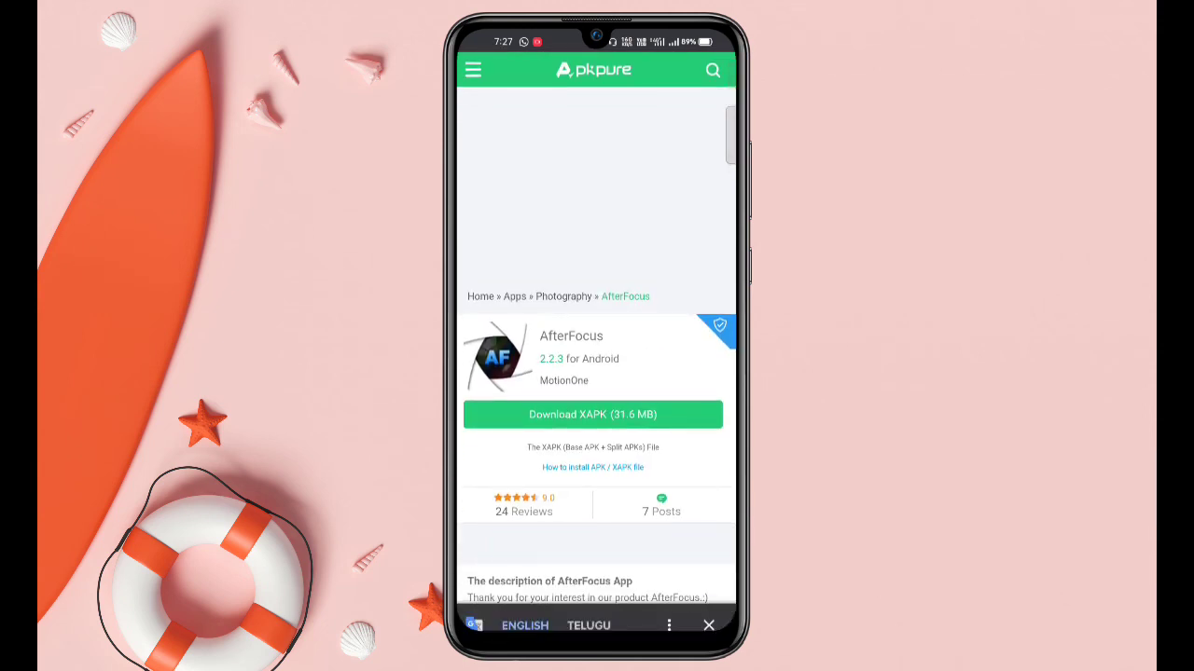